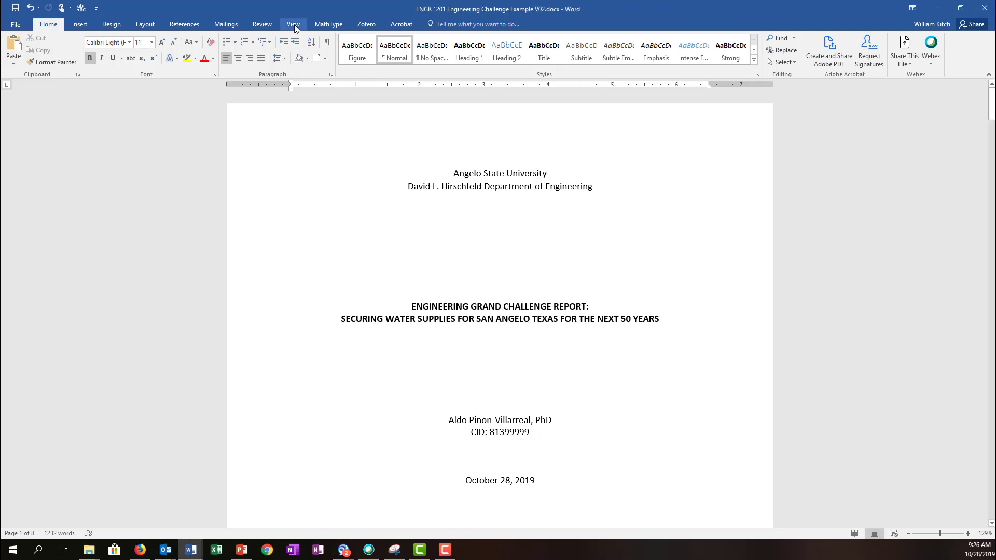
Display multiple pages side by side and highlight each section heading in turn, from Introduction through Conclusion and References
left_click(294, 24)
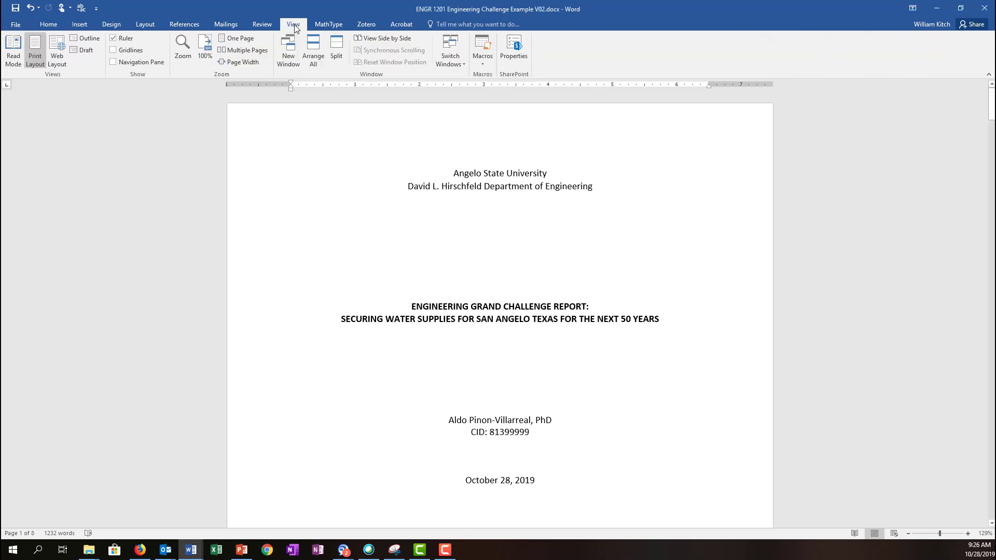
left_click(241, 50)
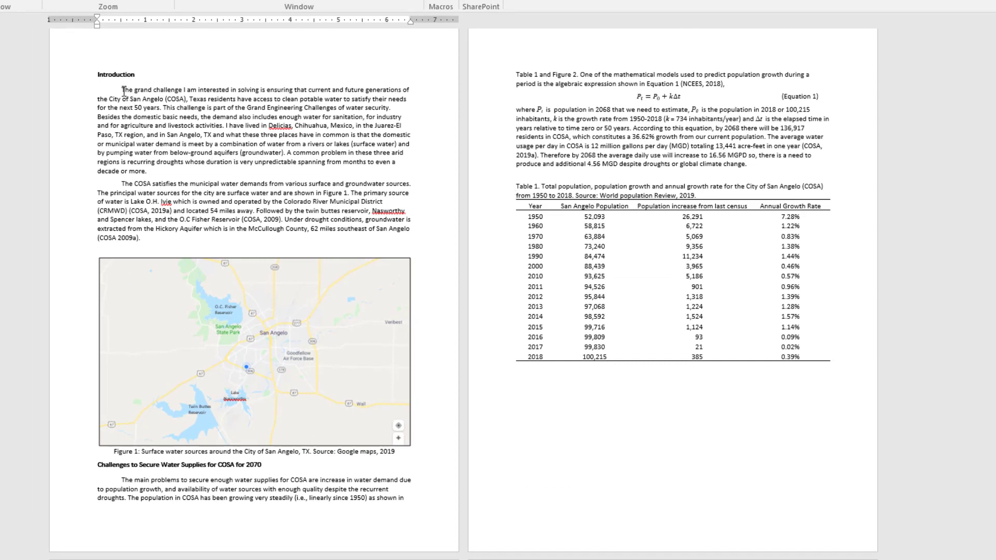
left_click(86, 79)
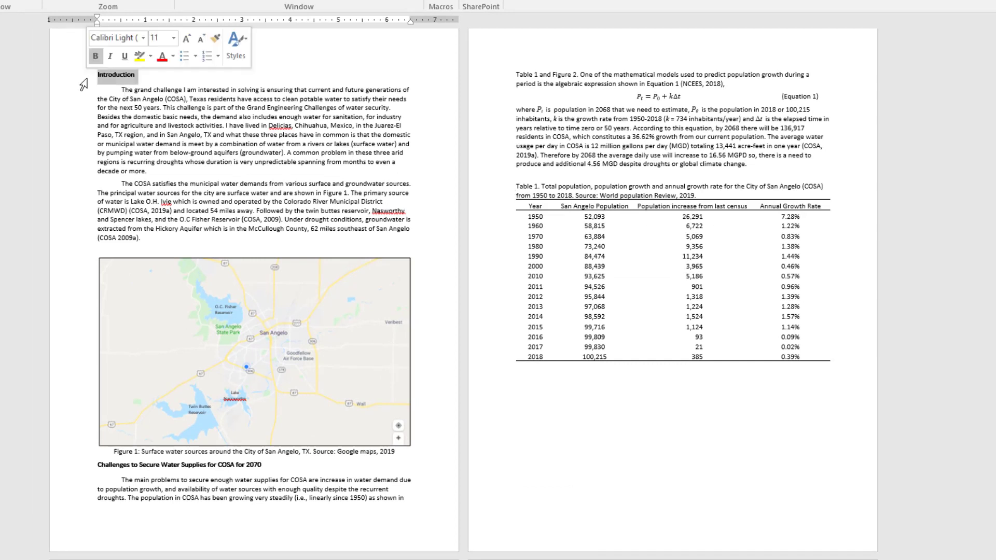
left_click(79, 466)
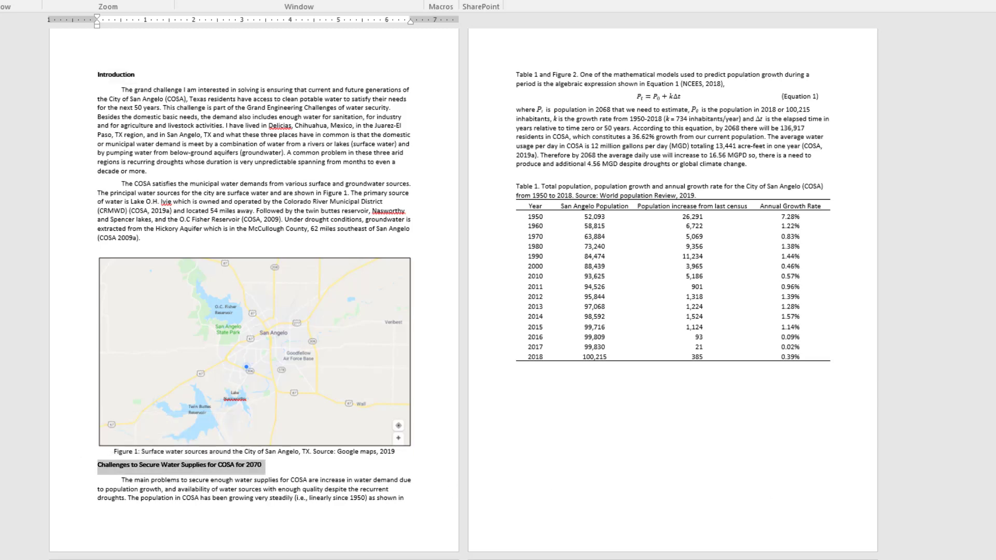
scroll(449, 428, "down", 10)
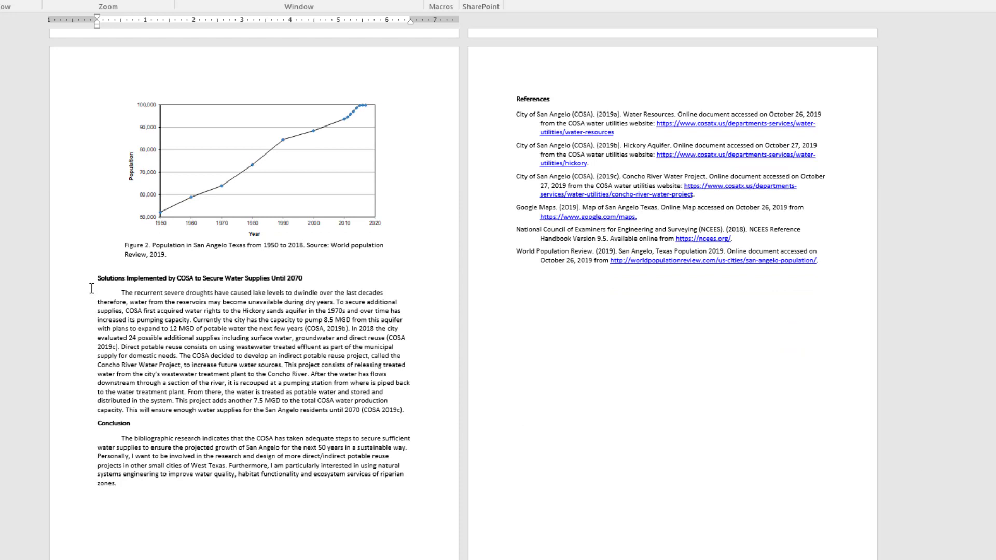
left_click(79, 281)
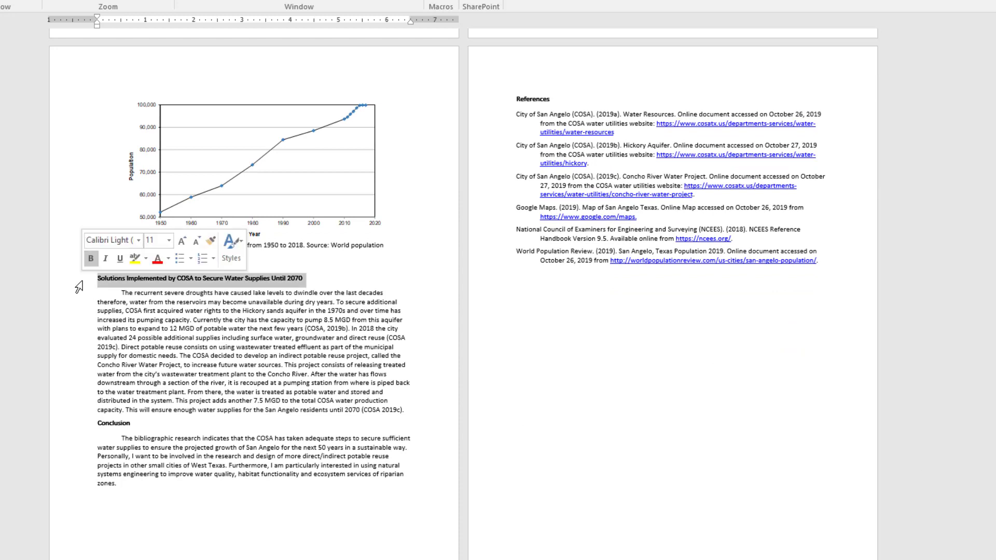
left_click(79, 431)
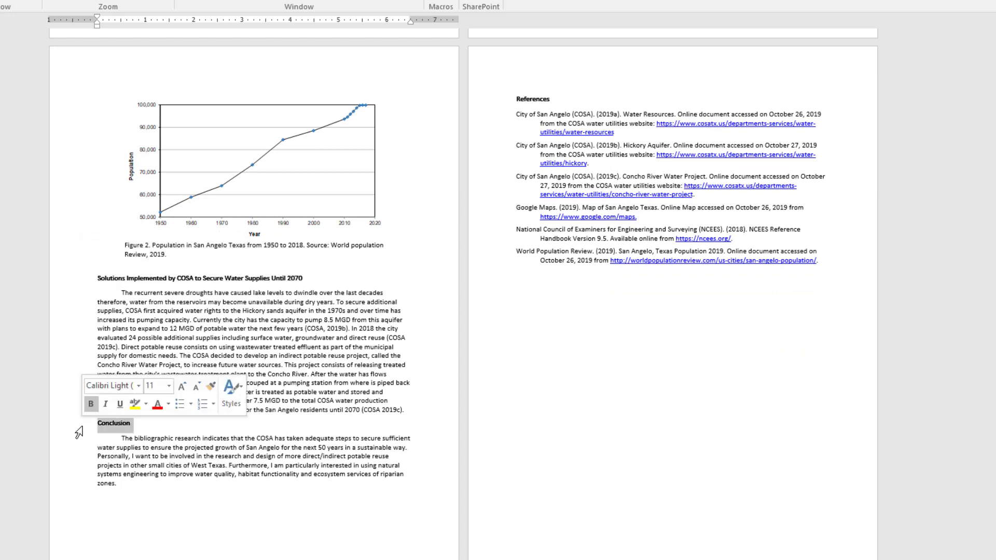
left_click(495, 101)
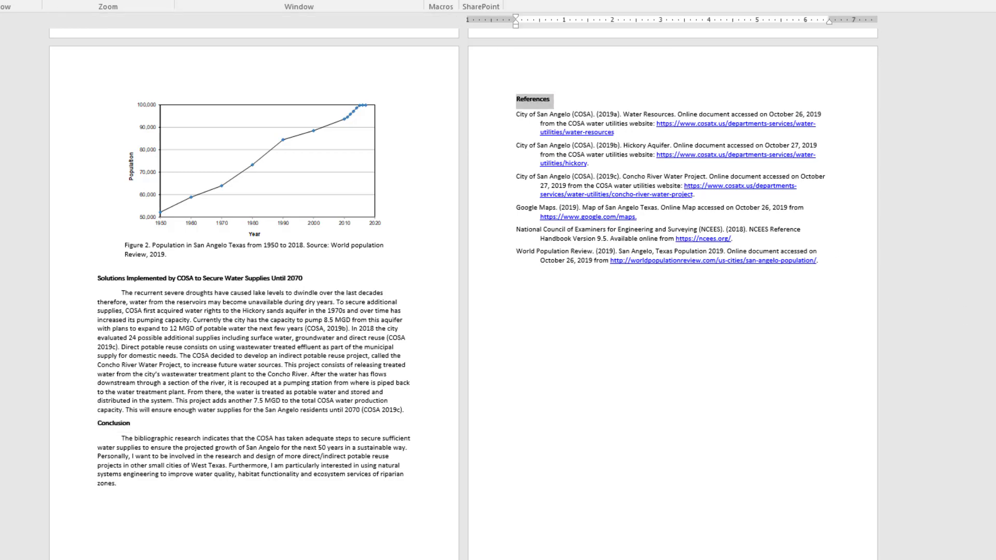
Reveal the formatting marks in the Introduction, examine the tab and the end of its first paragraph, and hide the marks again
key("ctrl+Home")
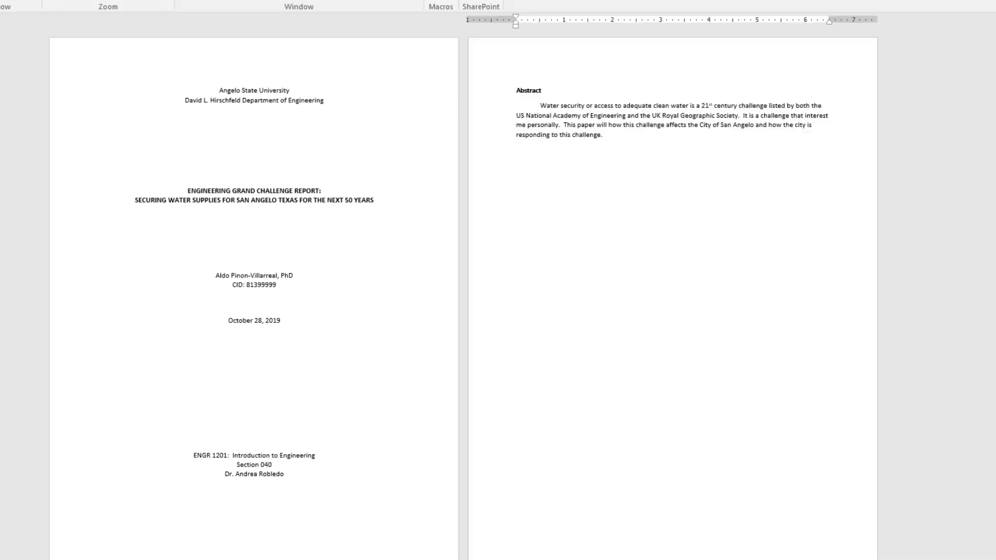
scroll(336, 149, "down", 3)
scroll(462, 290, "down", 15)
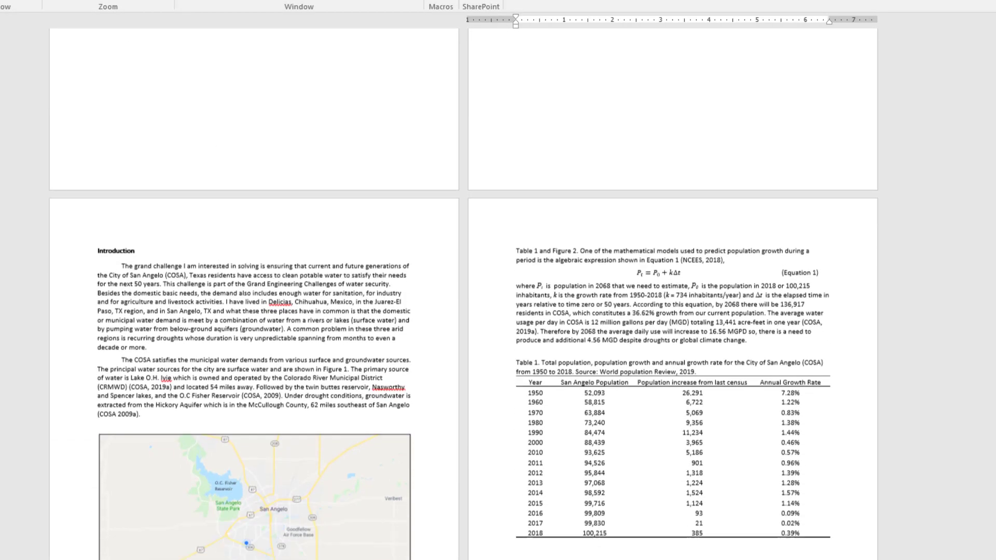
scroll(463, 298, "down", 1)
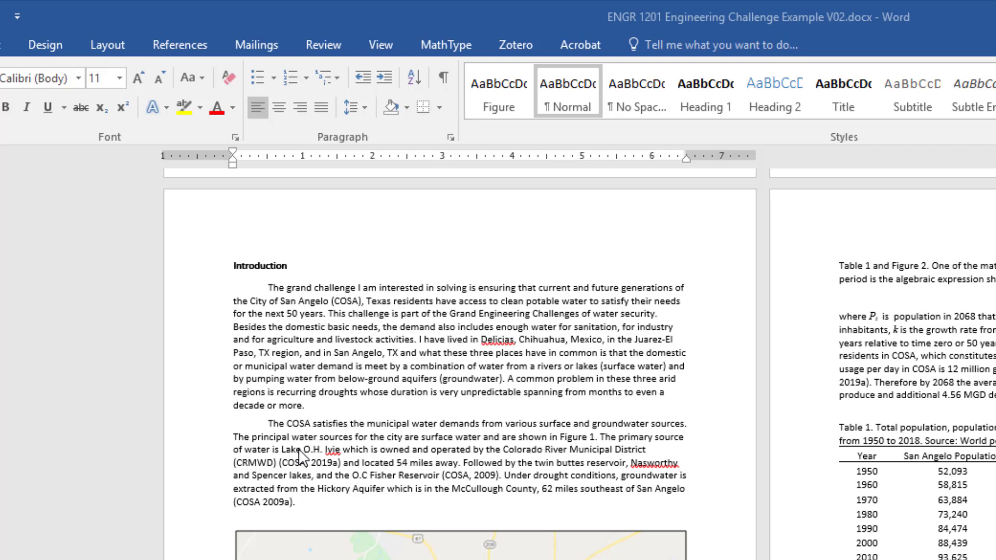
left_click(444, 77)
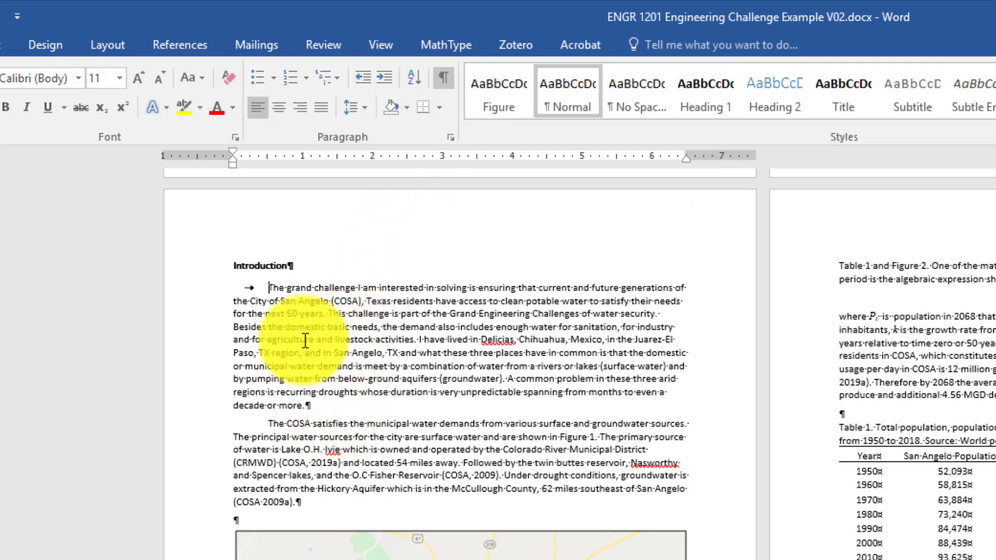
left_click_drag(234, 286, 267, 286)
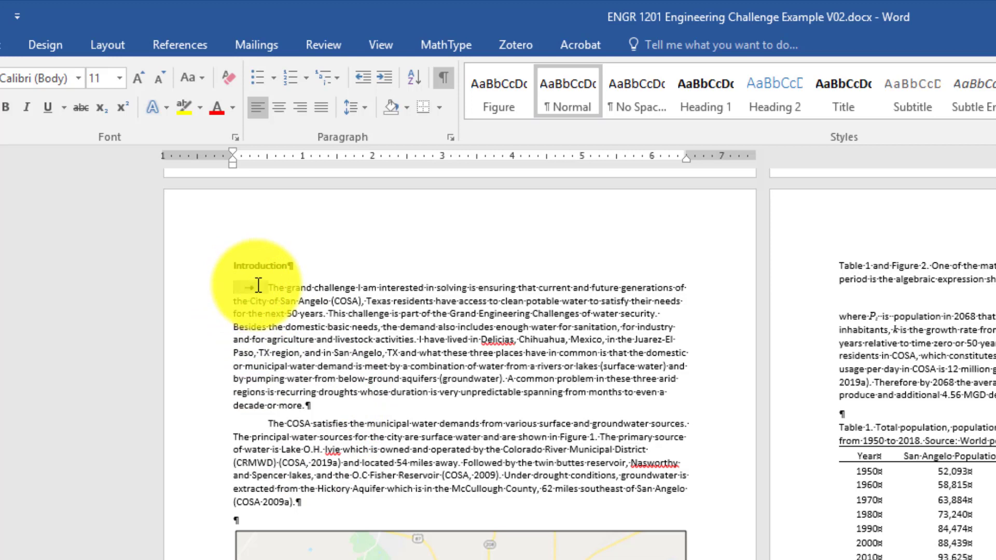
left_click(316, 405)
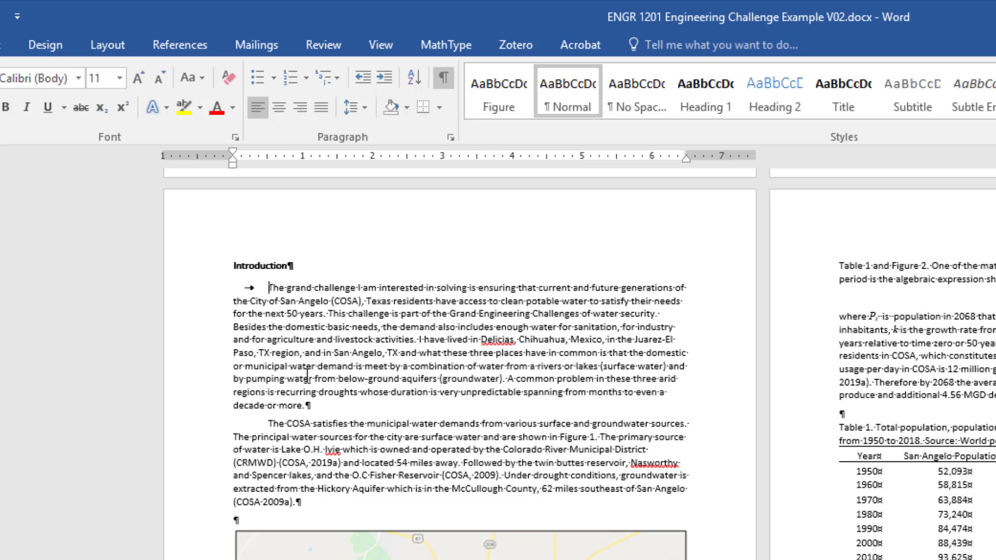
left_click(441, 79)
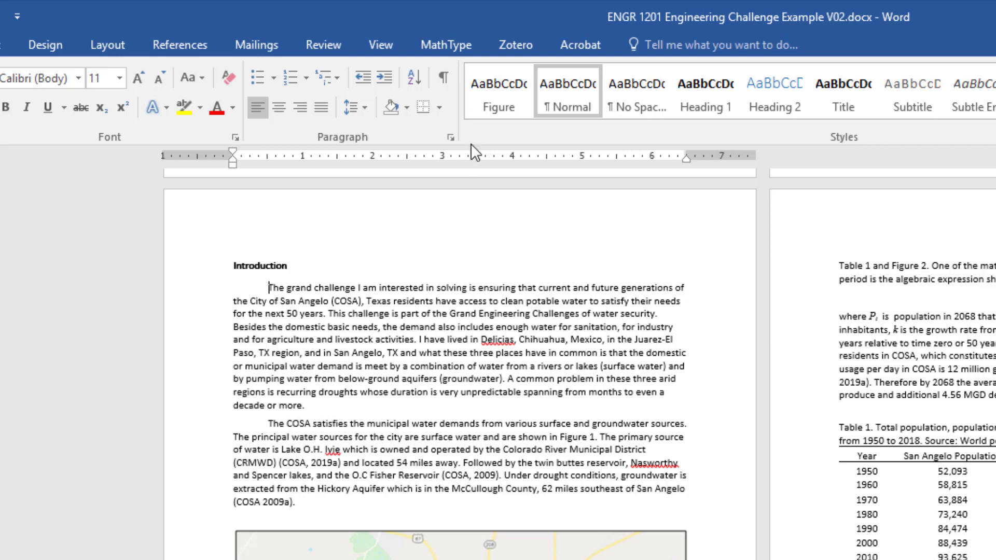
Show the formatting marks and compare how the first lines of the two Introduction paragraphs are indented on the ruler
left_click(447, 81)
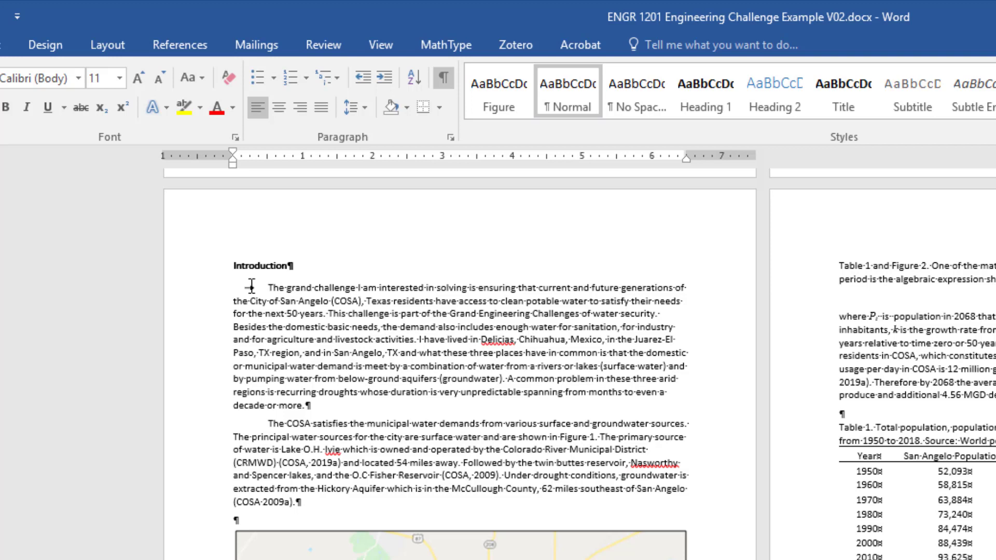
left_click(283, 425)
scroll(304, 326, "up", 3, "ctrl")
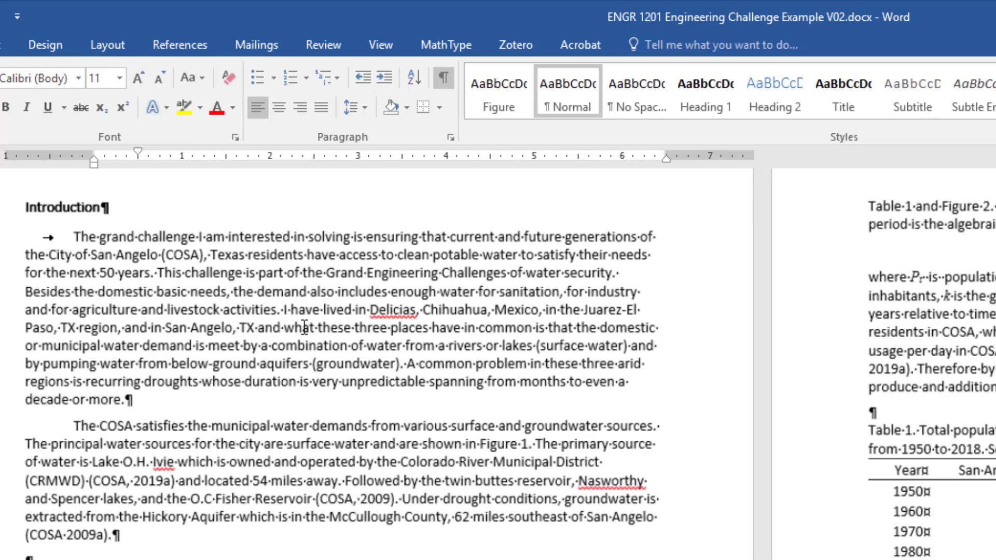
scroll(304, 327, "up", 1, "ctrl")
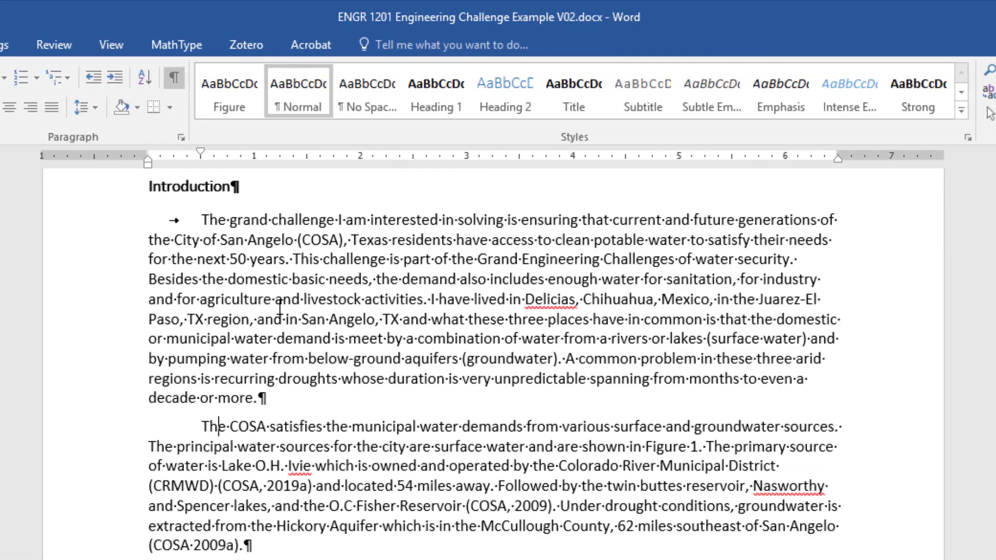
left_click(213, 223)
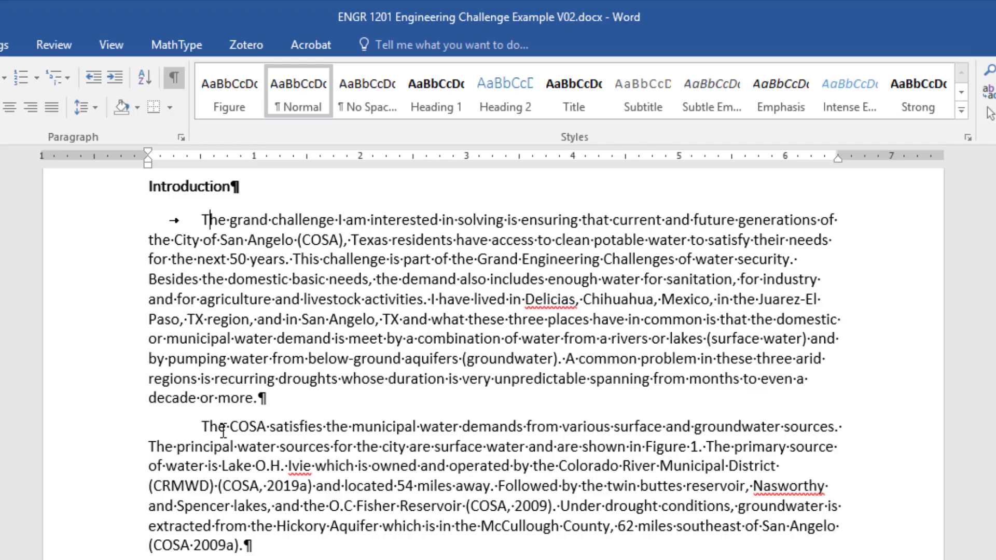
left_click(225, 428)
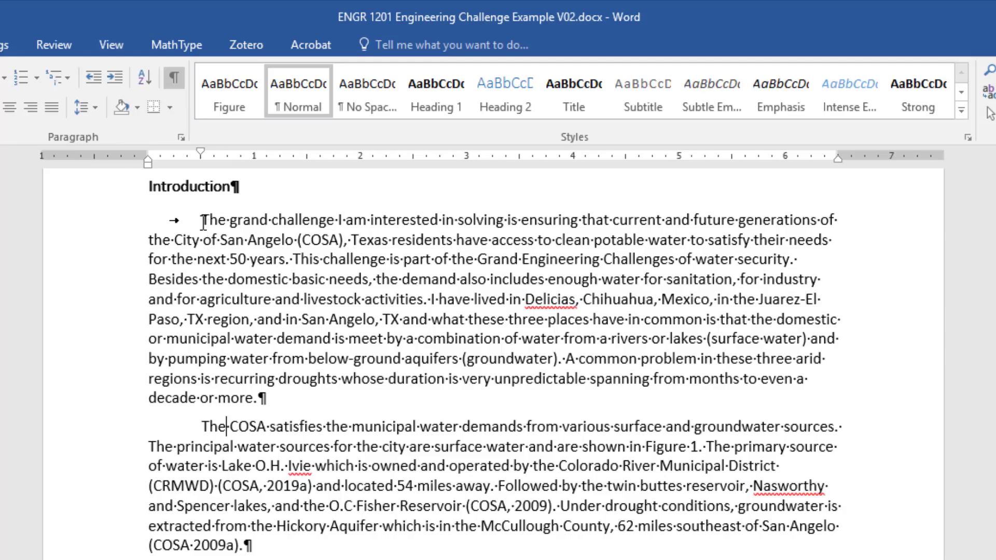
Replace the tab at the start of the first Introduction paragraph with a 0.5-inch first-line indent, keeping the left indent at the margin
left_click(204, 222)
key("BackSpace")
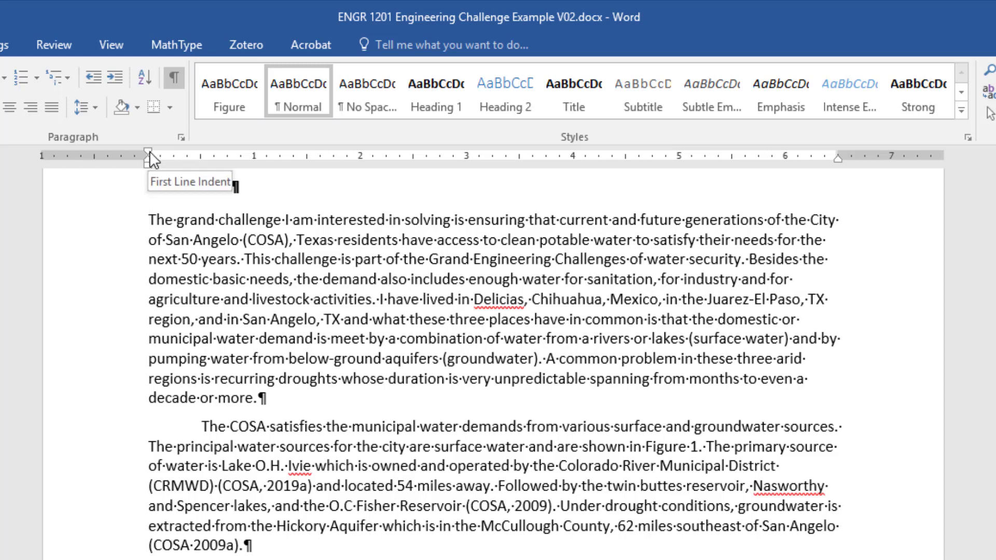
left_click_drag(149, 151, 200, 154)
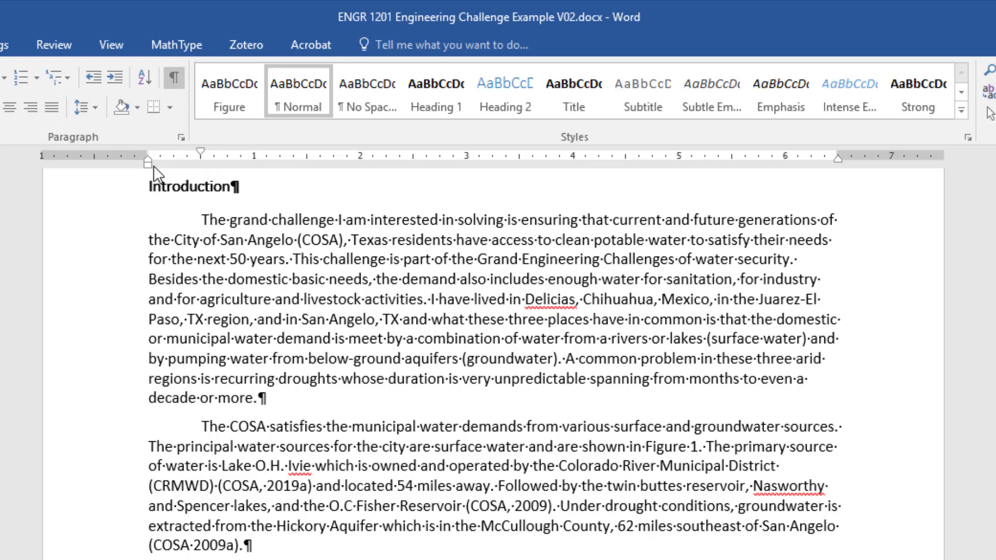
left_click_drag(148, 161, 207, 168)
mouse_move(154, 168)
left_mouse_down()
mouse_move(204, 171)
mouse_move(149, 175)
left_mouse_up()
left_click(239, 259)
left_click(276, 338)
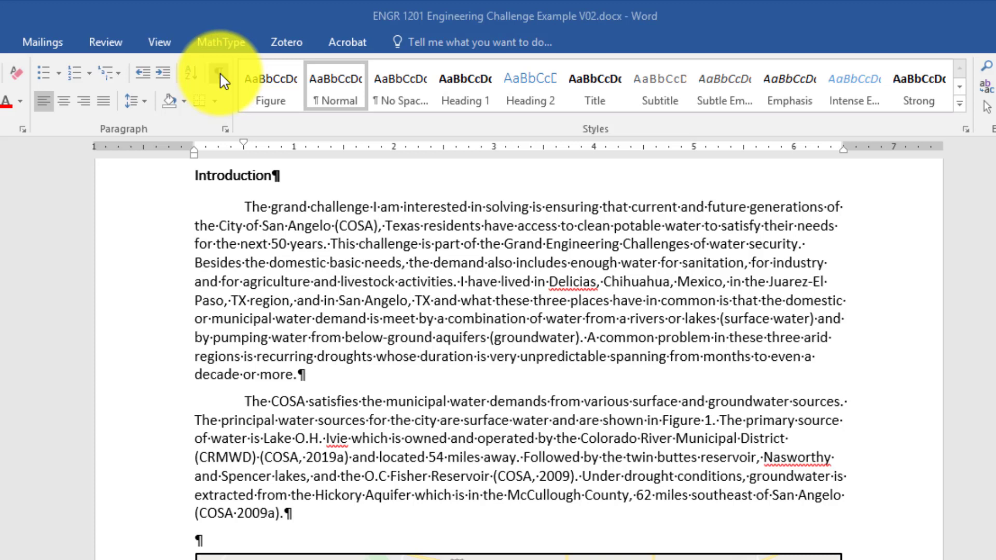
Turn off the display of formatting marks
left_click(221, 78)
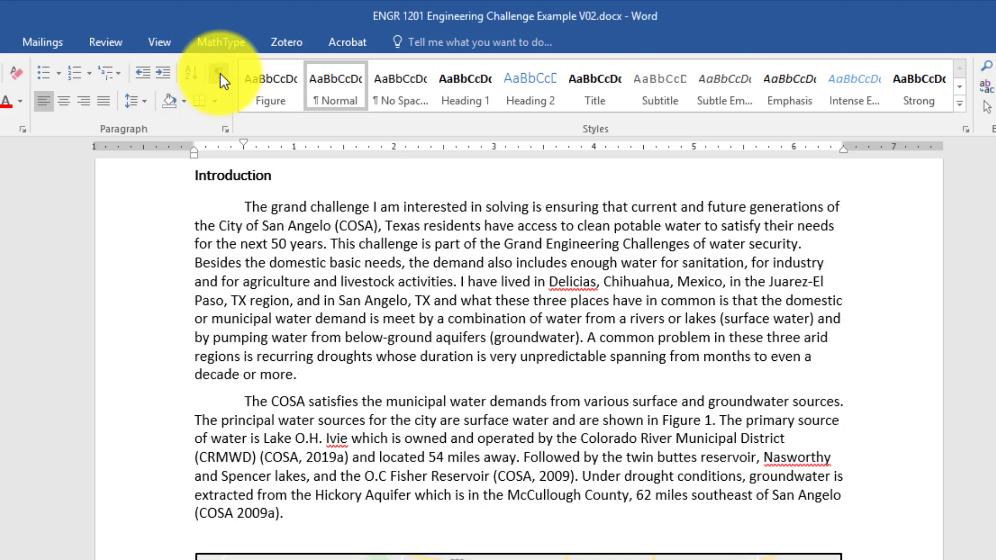
left_click(221, 77)
left_click(222, 78)
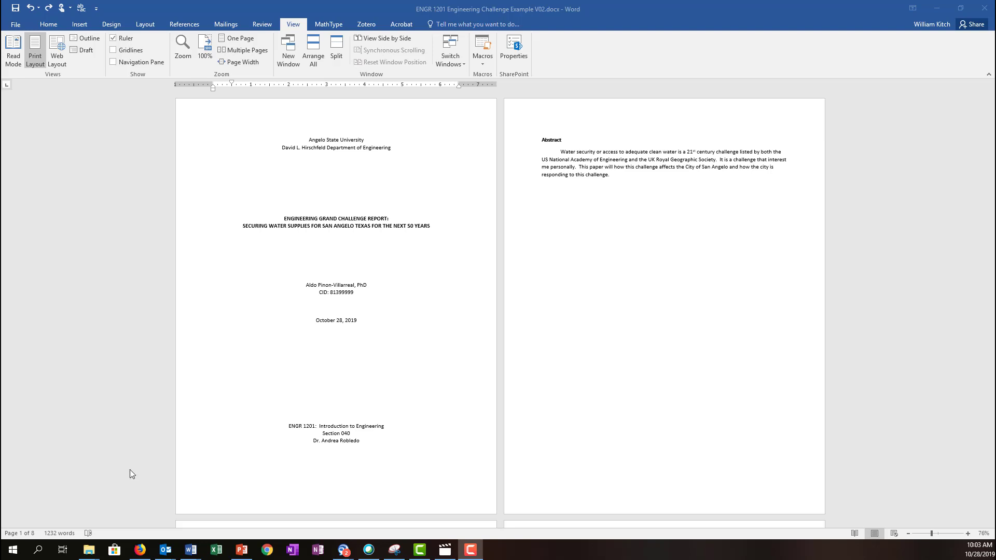
Insert centered page numbers at the bottom of the pages in the Plain Number 2 style and return to the document body
left_click(882, 326)
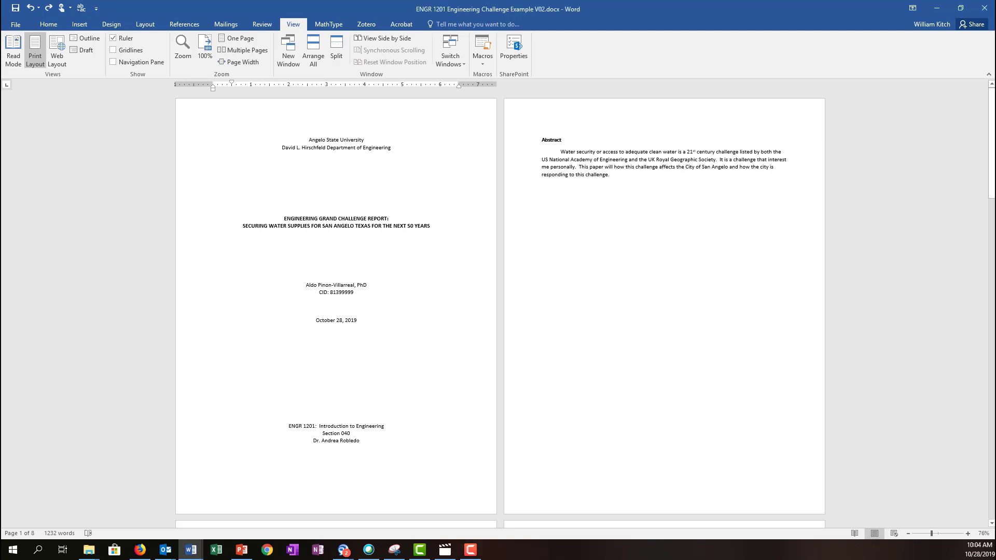
left_click_drag(992, 196, 991, 490)
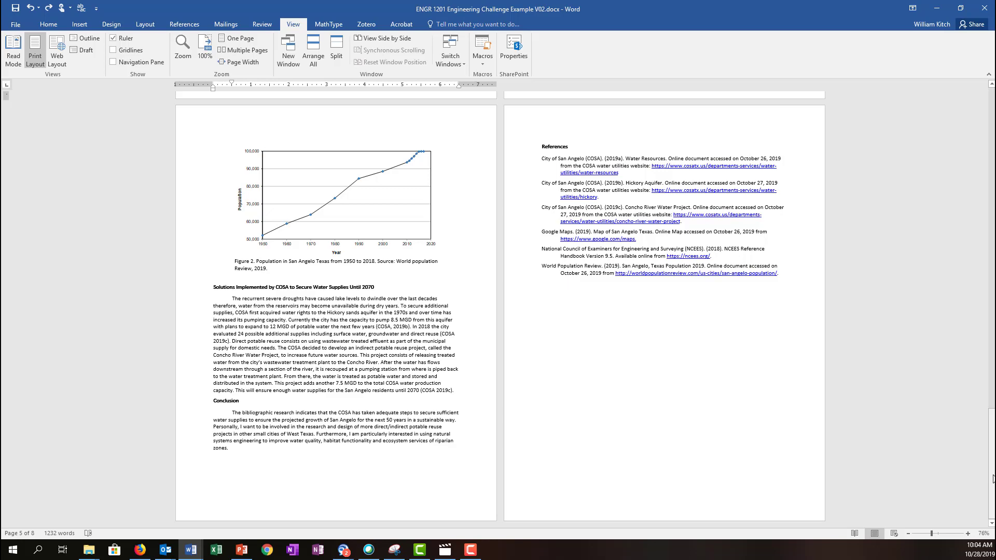
left_click_drag(991, 478, 988, 140)
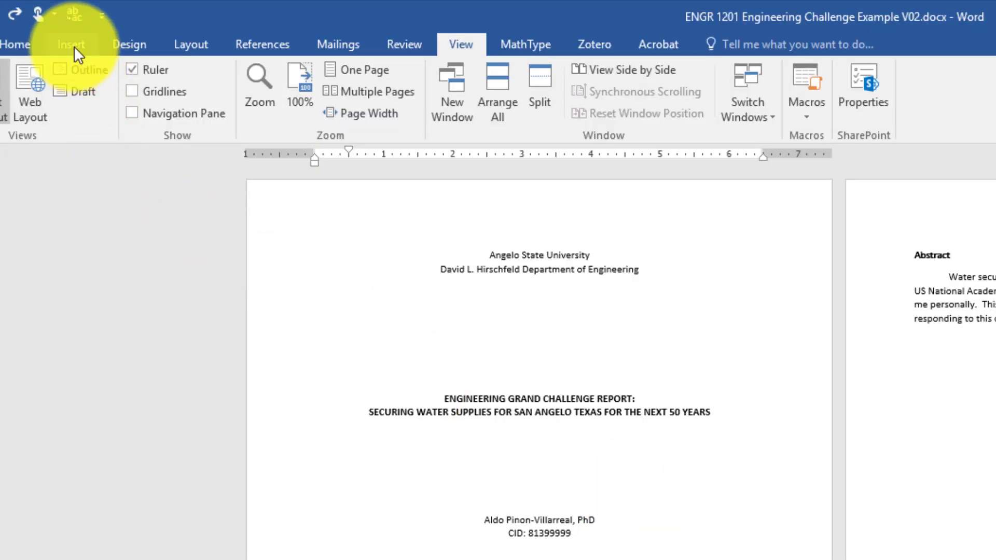
left_click(74, 46)
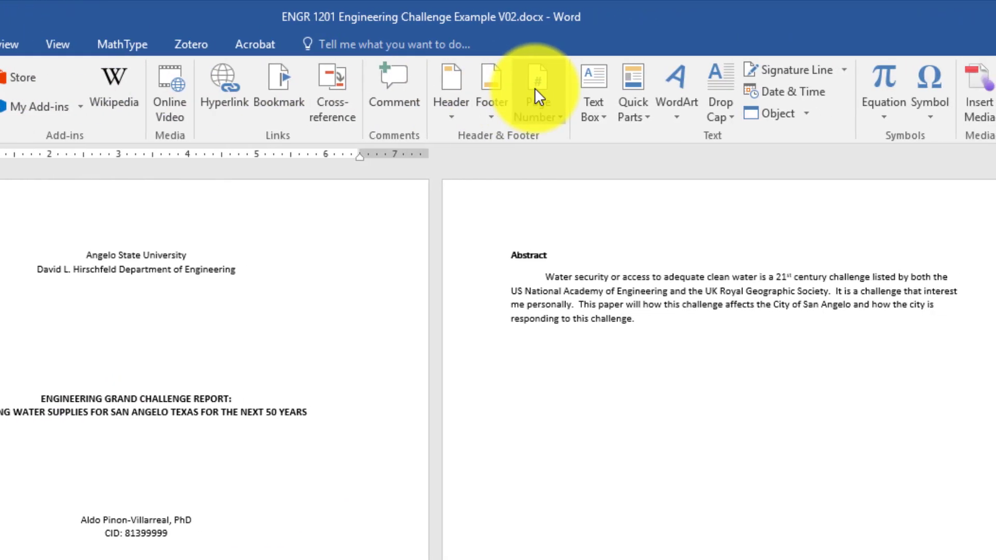
left_click(559, 116)
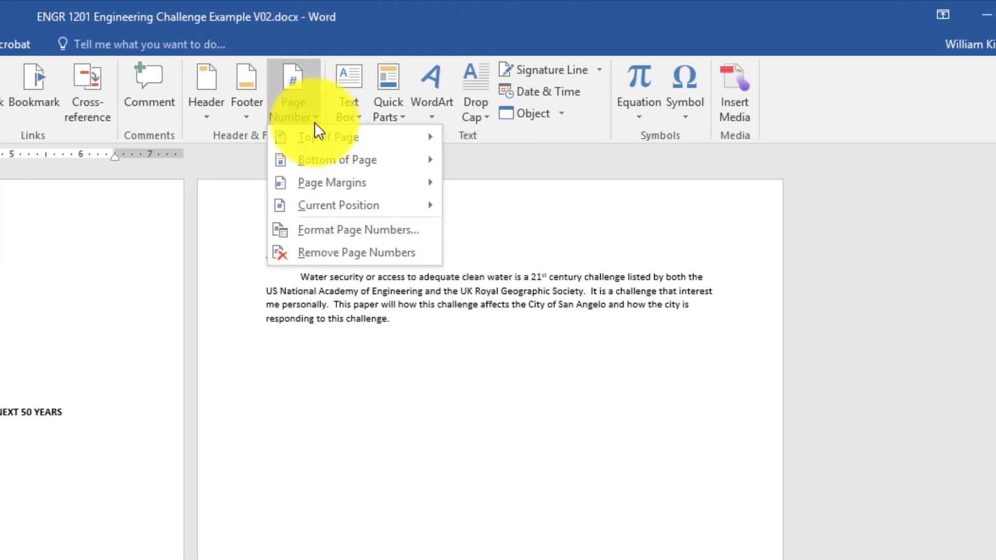
mouse_move(322, 192)
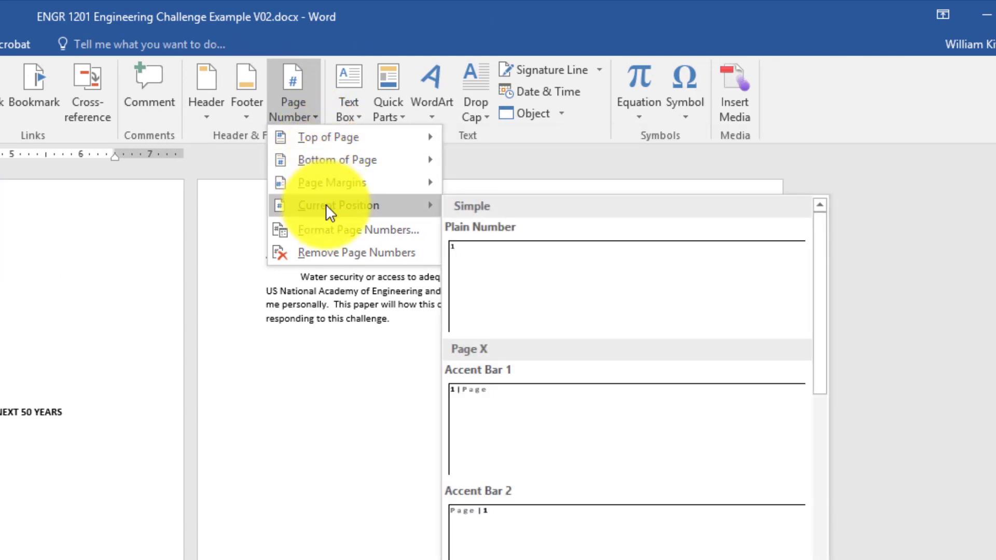
mouse_move(324, 164)
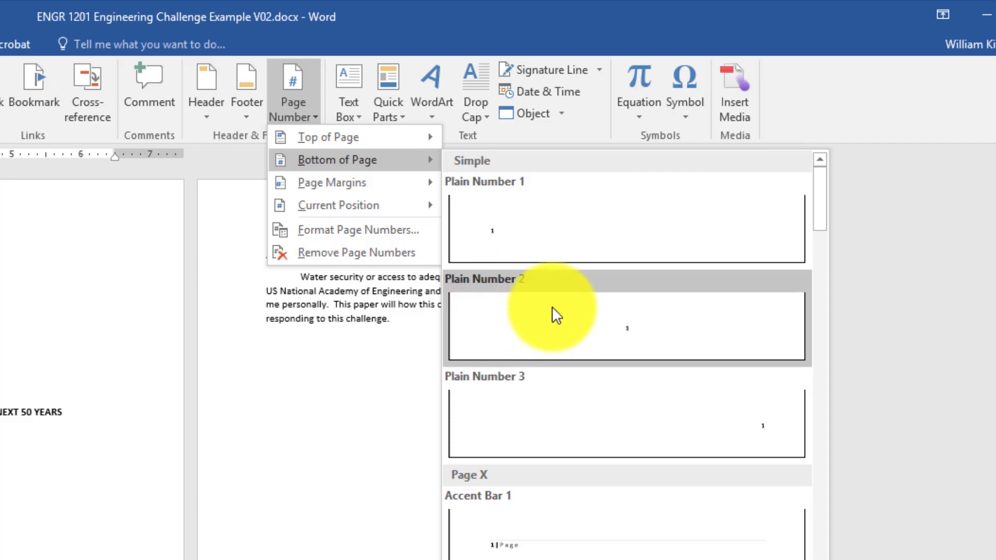
left_click(595, 328)
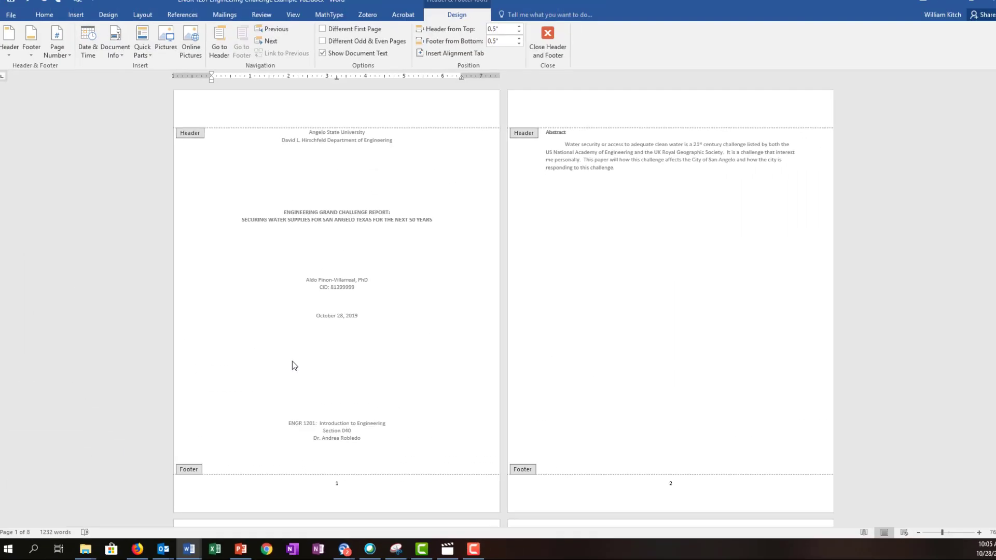
double_click(330, 281)
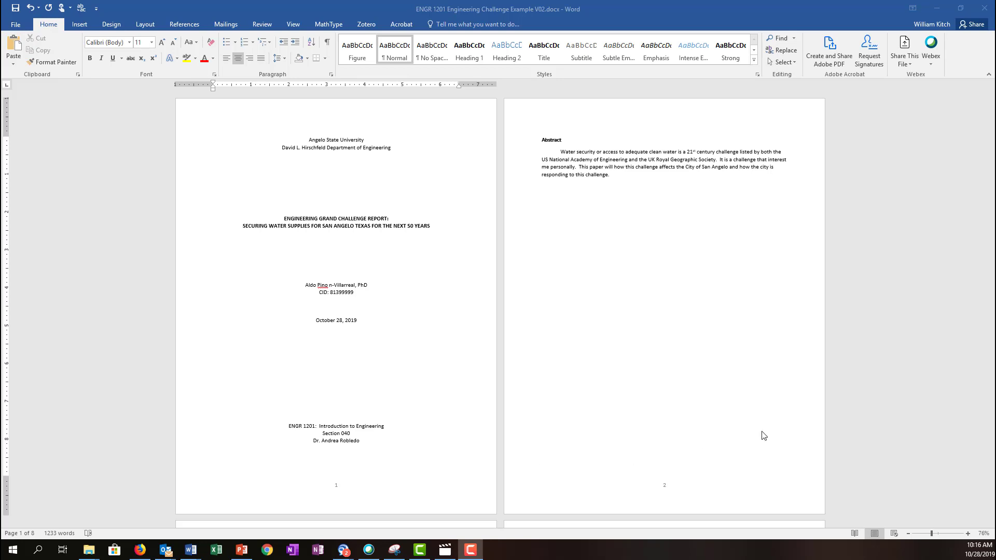
left_click(799, 23)
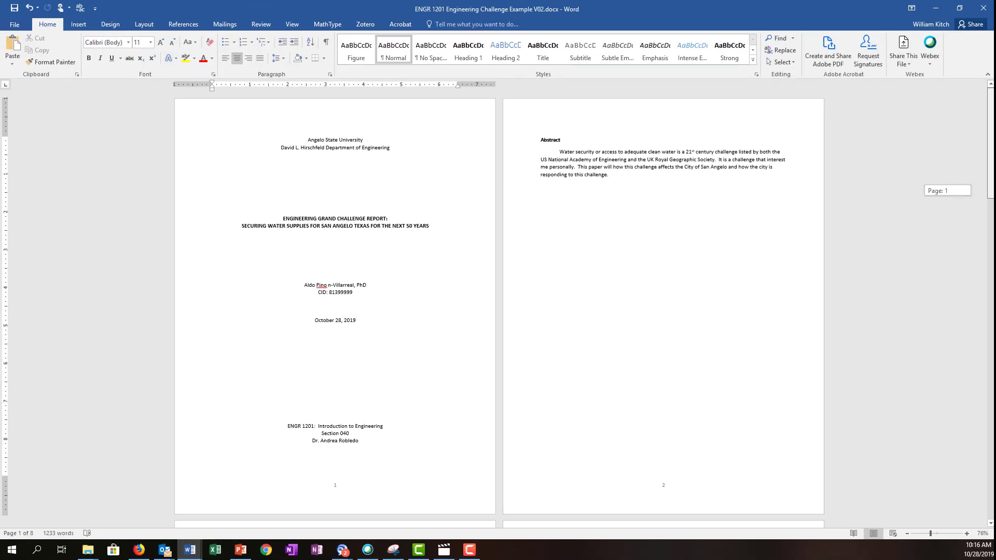
Look through the report from the cover page to the Introduction and examine how the footer page numbers run
left_click(990, 190)
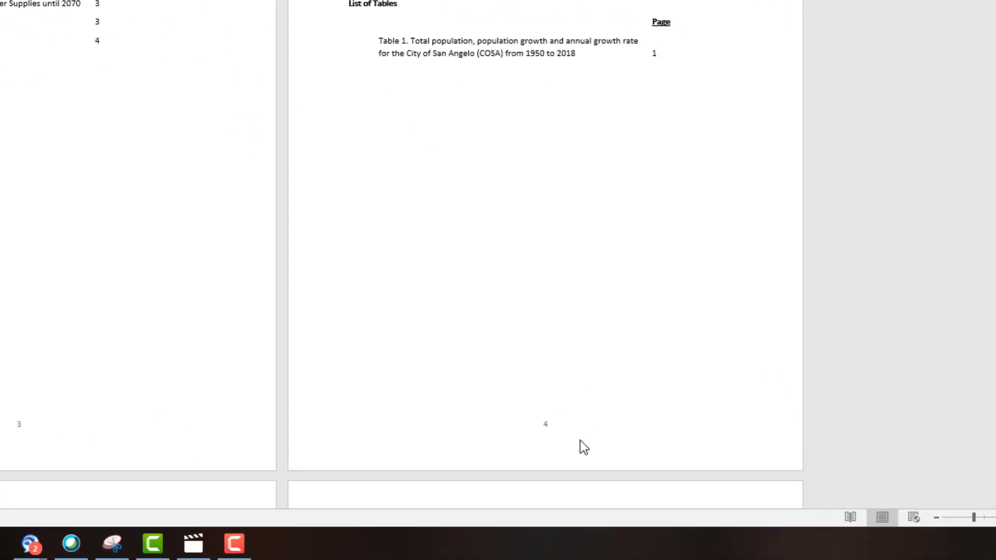
scroll(586, 311, "down", 5)
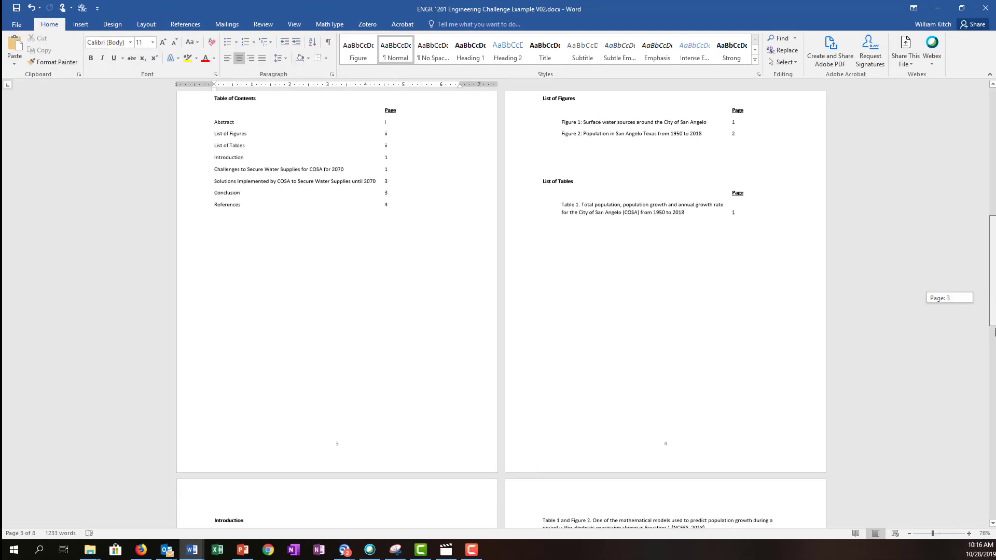
scroll(385, 515, "down", 5)
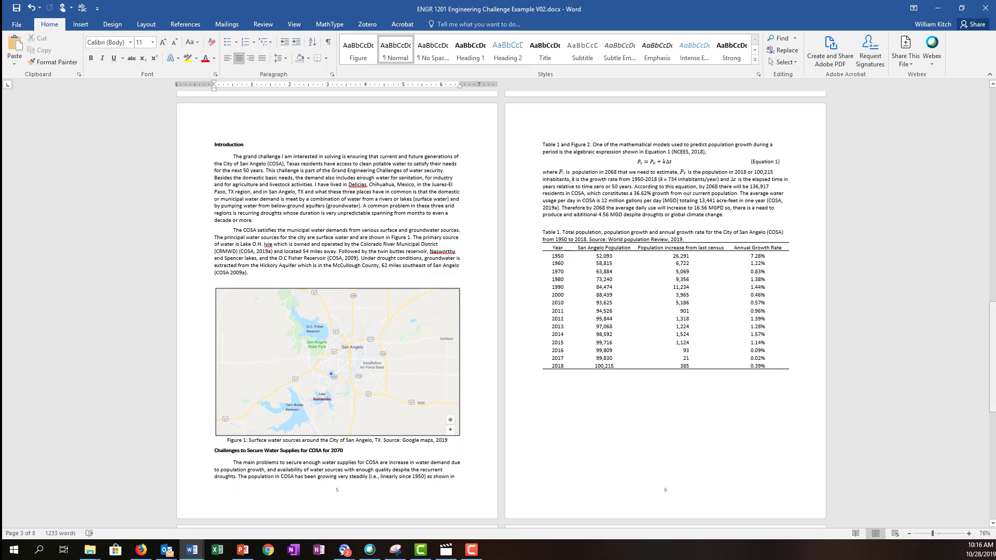
left_click_drag(992, 316, 991, 101)
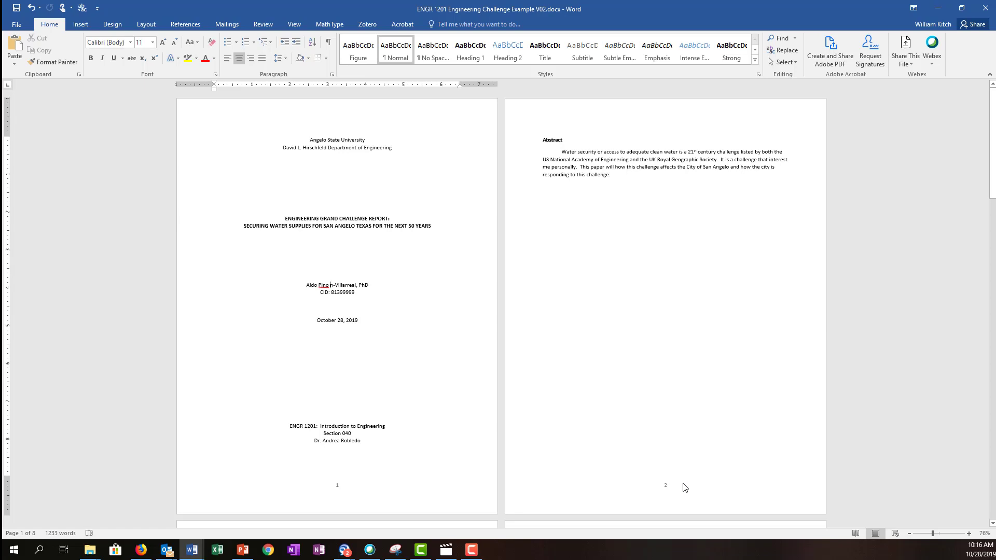
scroll(793, 410, "down", 15)
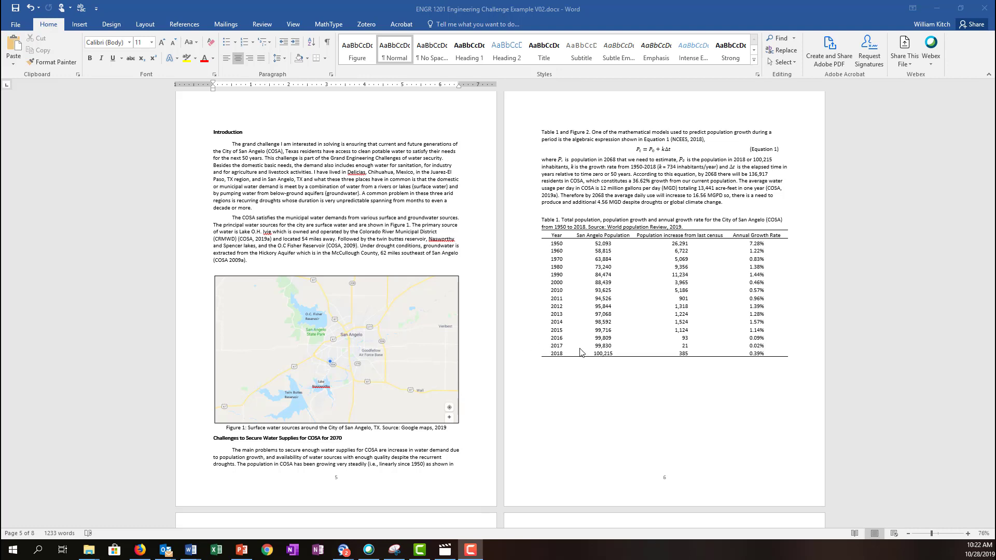
left_click(975, 327)
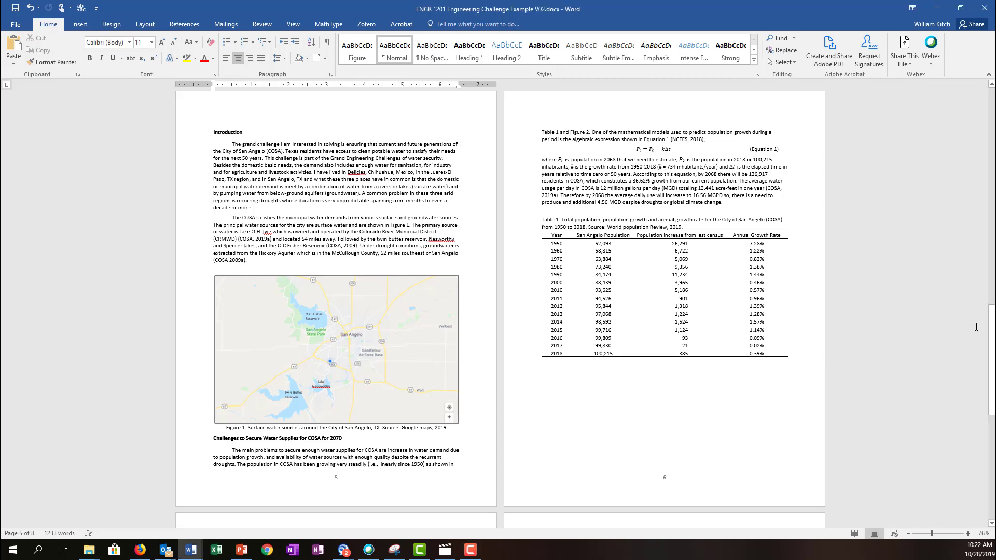
left_click_drag(991, 344, 991, 145)
left_click_drag(991, 102, 992, 104)
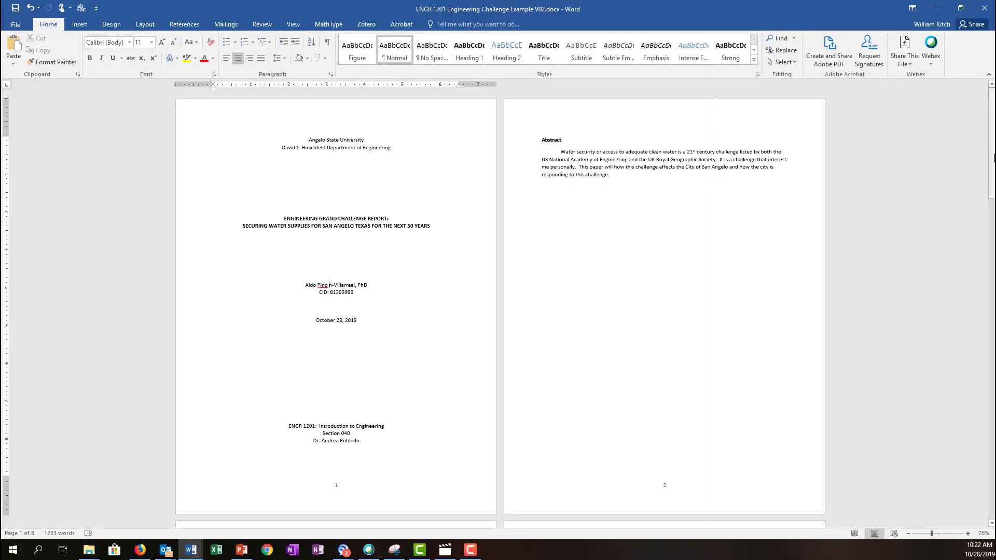
left_click_drag(992, 157, 993, 377)
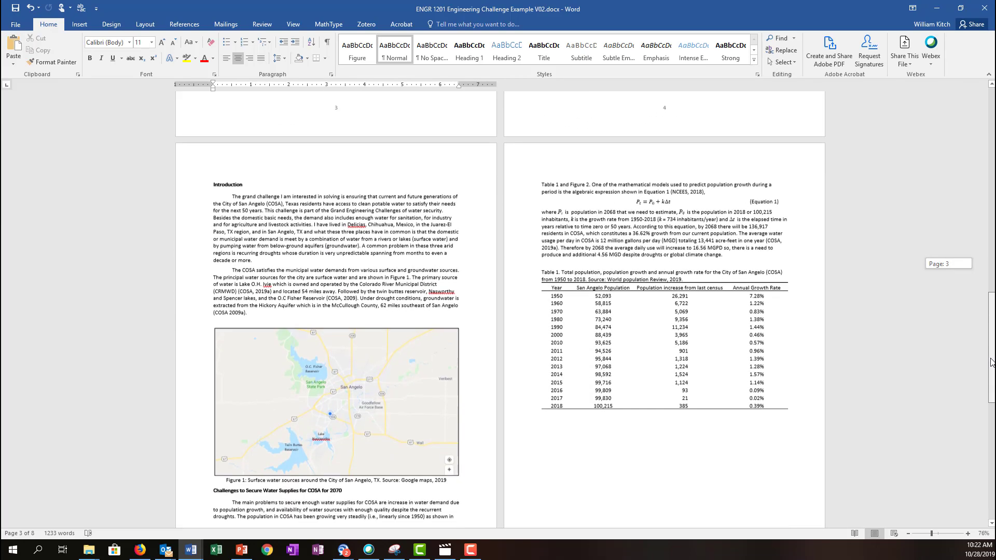
key("ctrl+Home")
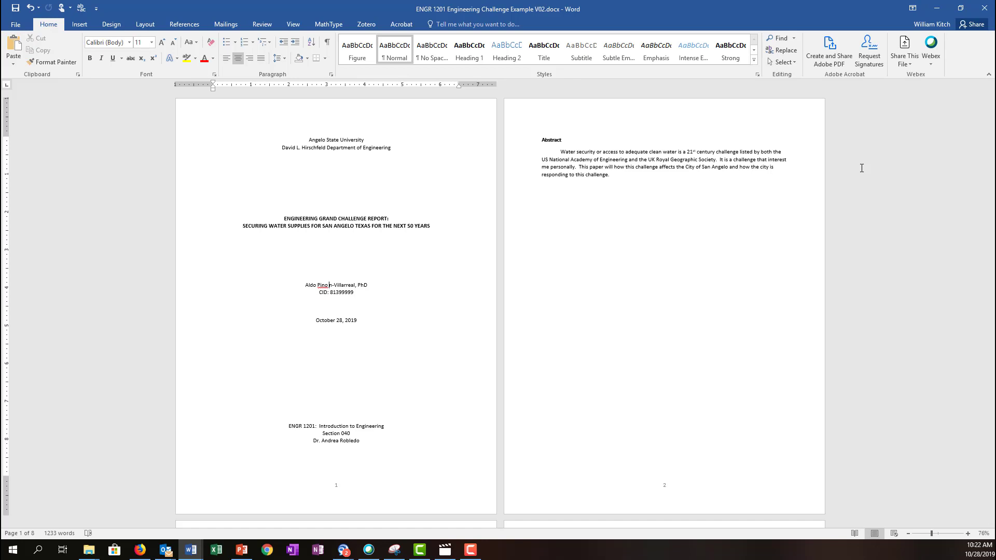
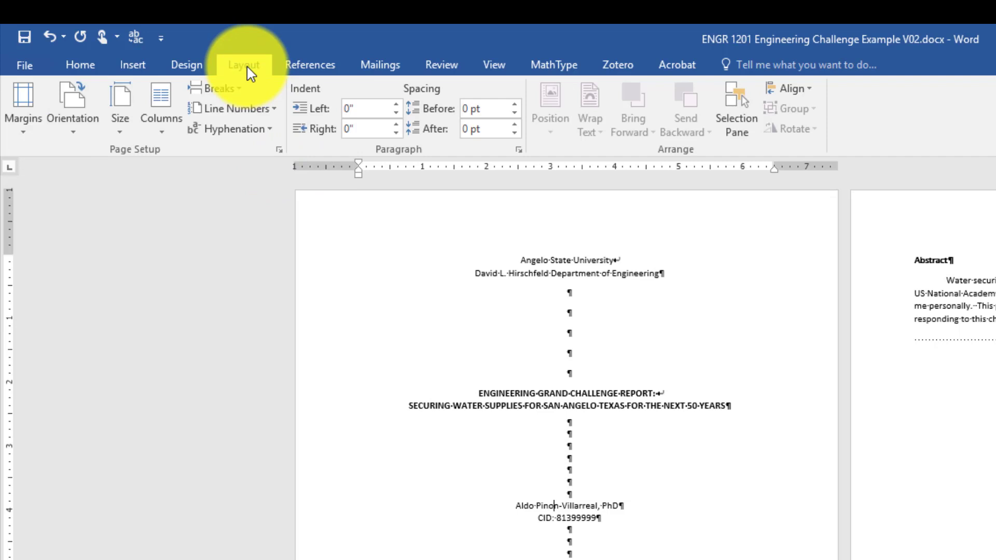
Insert a Next Page section break at the end of the cover page and delete the leftover column break before the Abstract
left_click(240, 94)
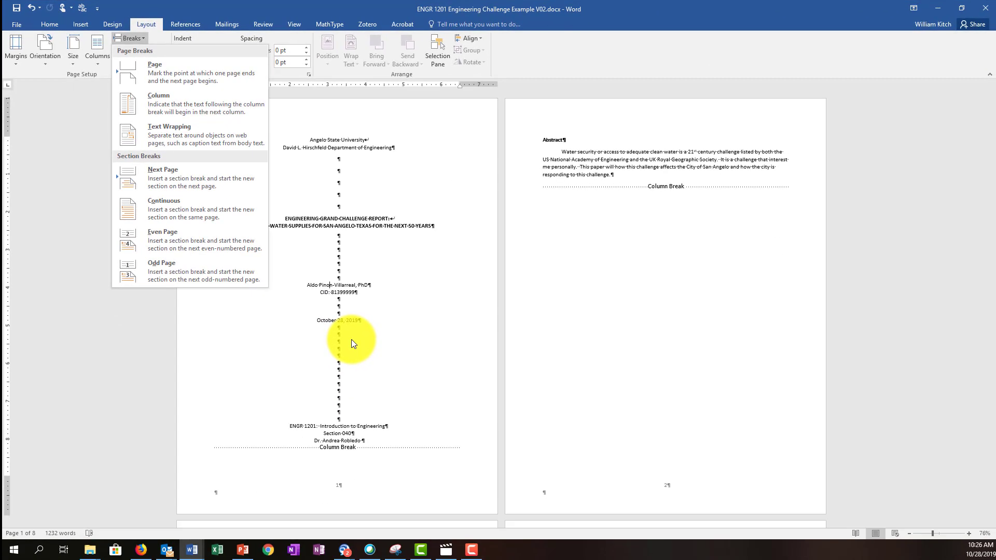
left_click(350, 339)
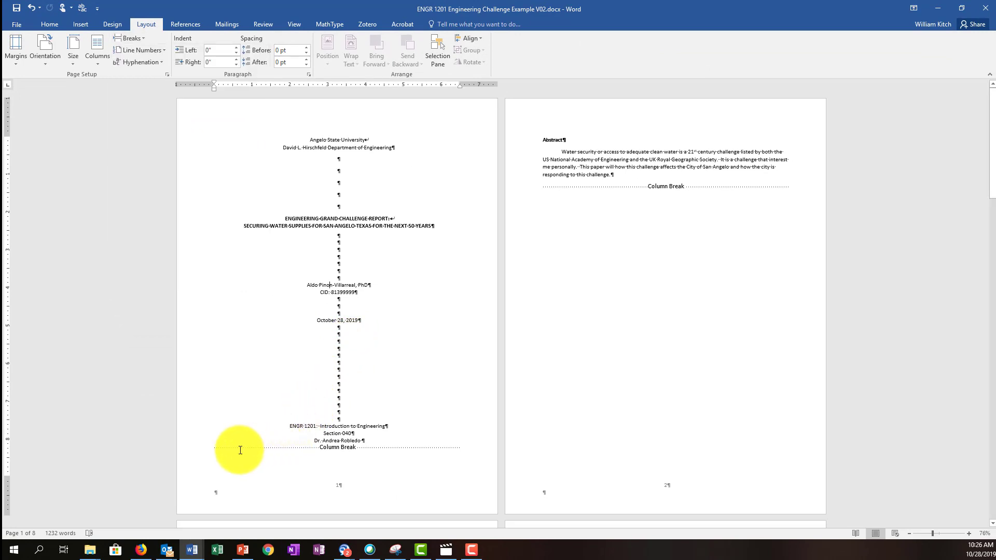
left_click(214, 447)
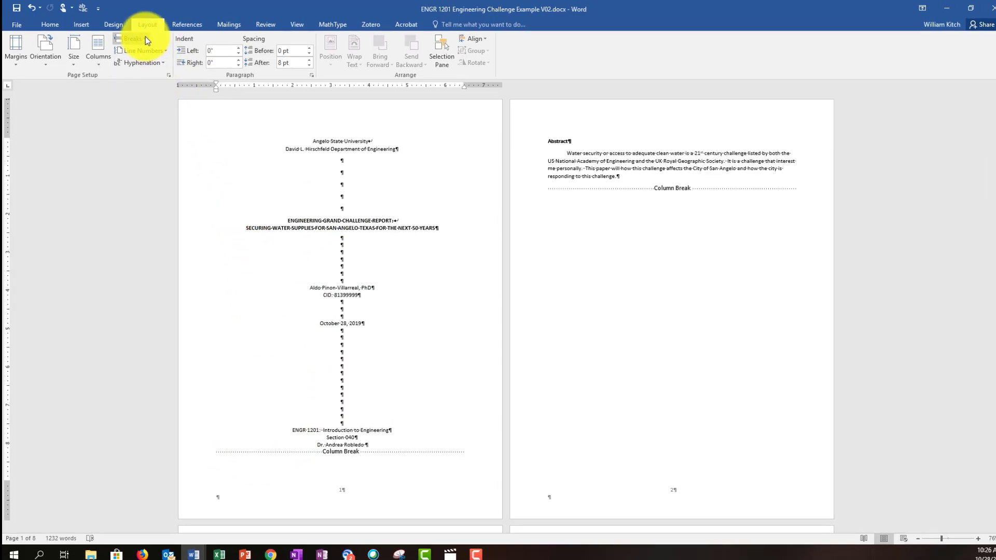
left_click(145, 39)
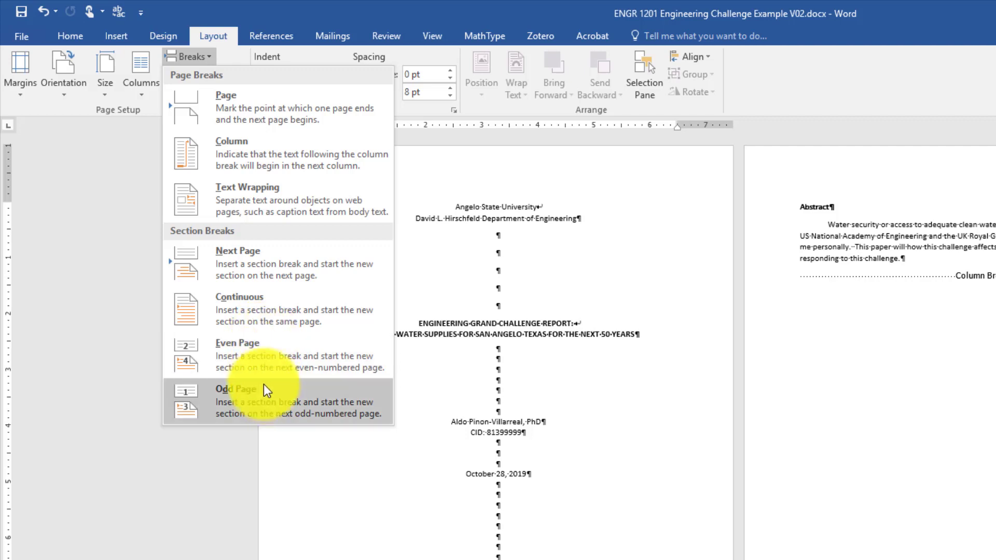
left_click(267, 267)
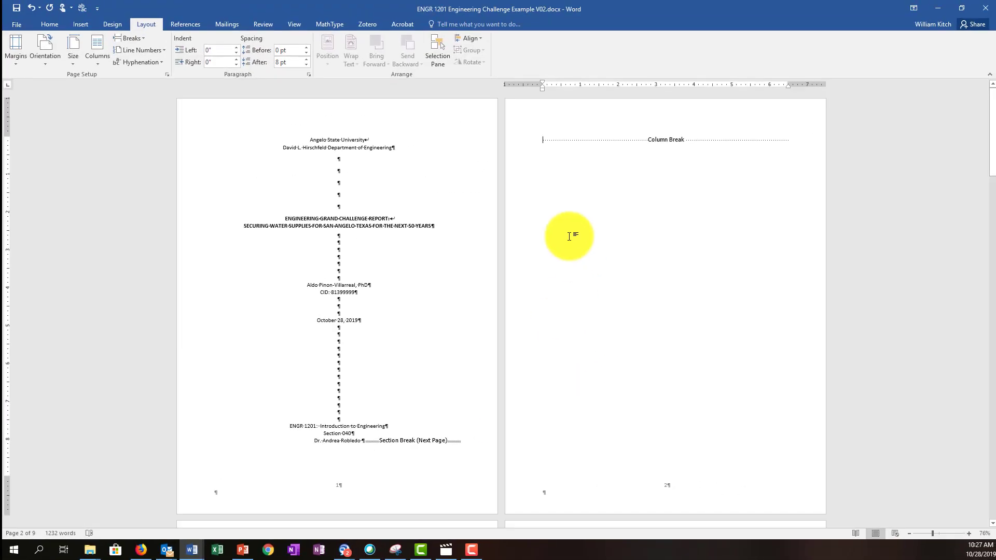
left_click(542, 142)
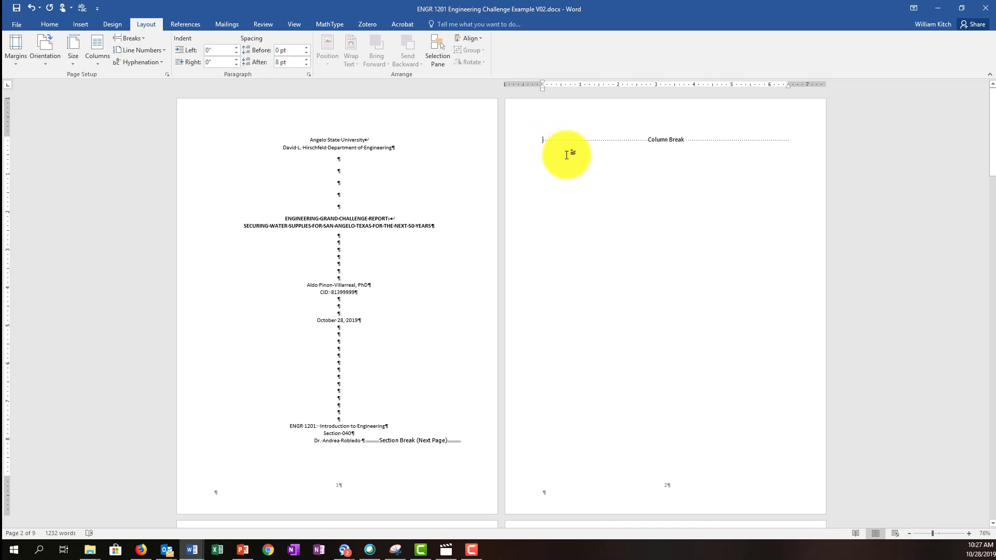
type("Abstract Water security or access to adequate clean water is a 21st century challenge listed by both the US National Academy of Engineering and the UK Royal Geographic Society.  It is a challenge that interest me personally.  This paper will how this challenge affects the City of San Angelo and how the city is responding to this challenge.")
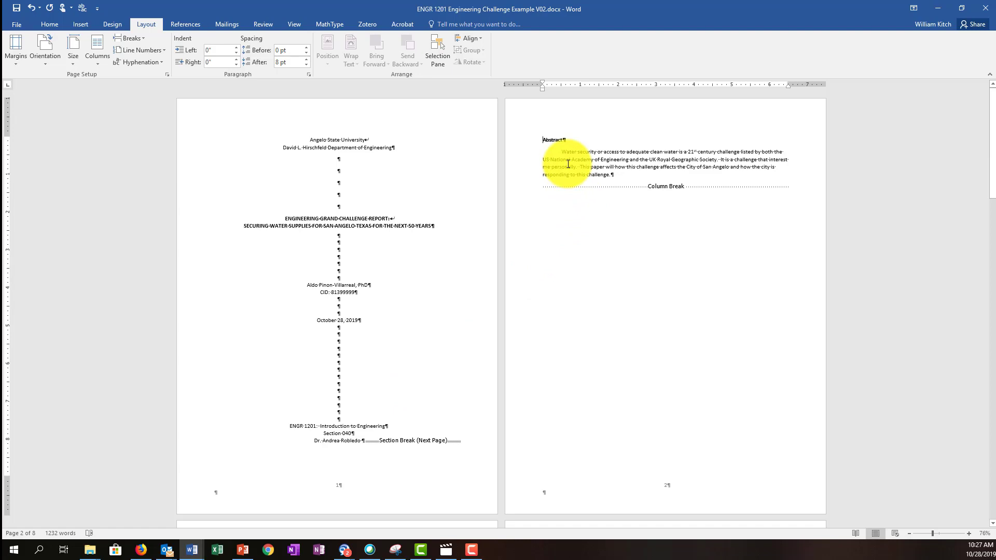
Open the Section 2 footer on the Abstract page and delete the empty paragraph below the page number
double_click(574, 502)
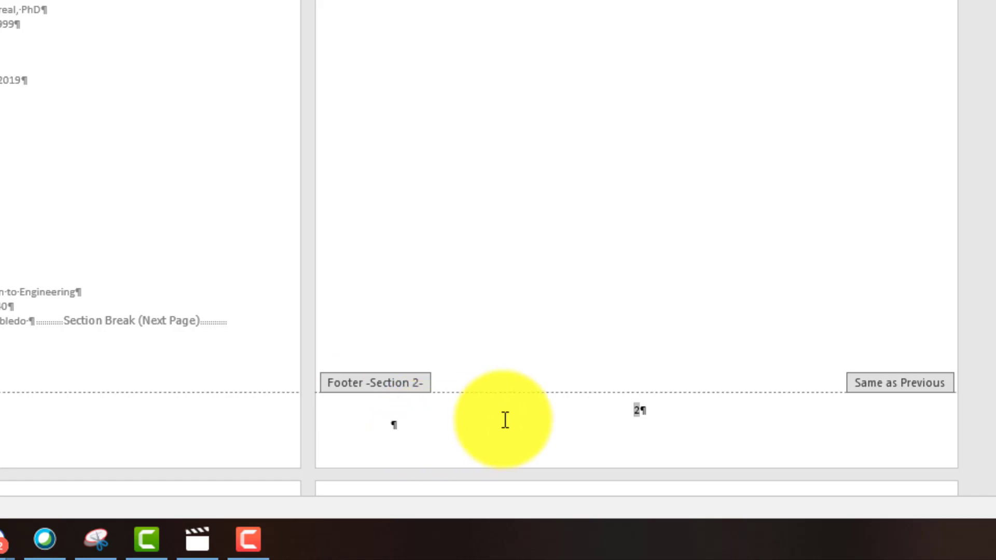
left_click(432, 430)
key("BackSpace")
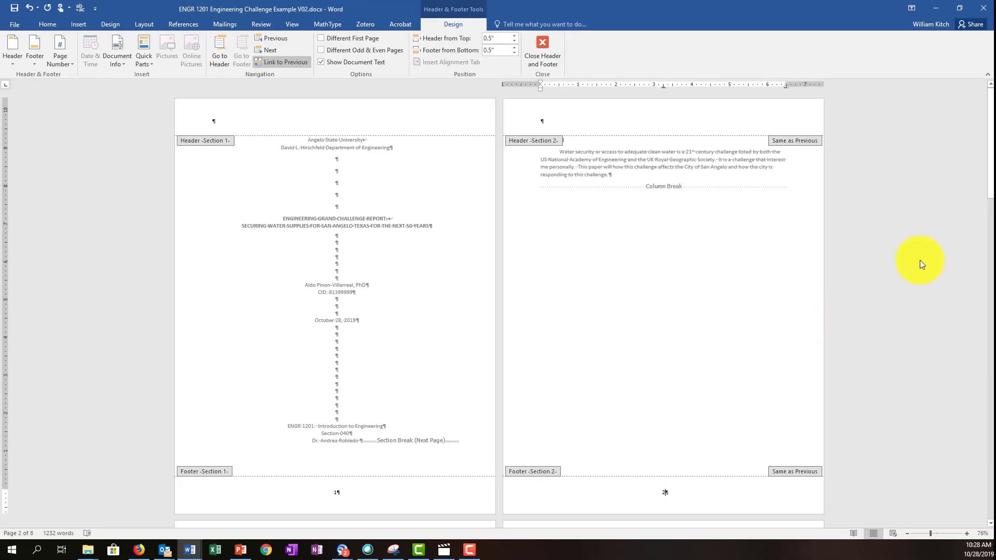
Leave the footer and insert a Next Page section break just before the column break that follows the List of Tables
left_click_drag(989, 181, 987, 287)
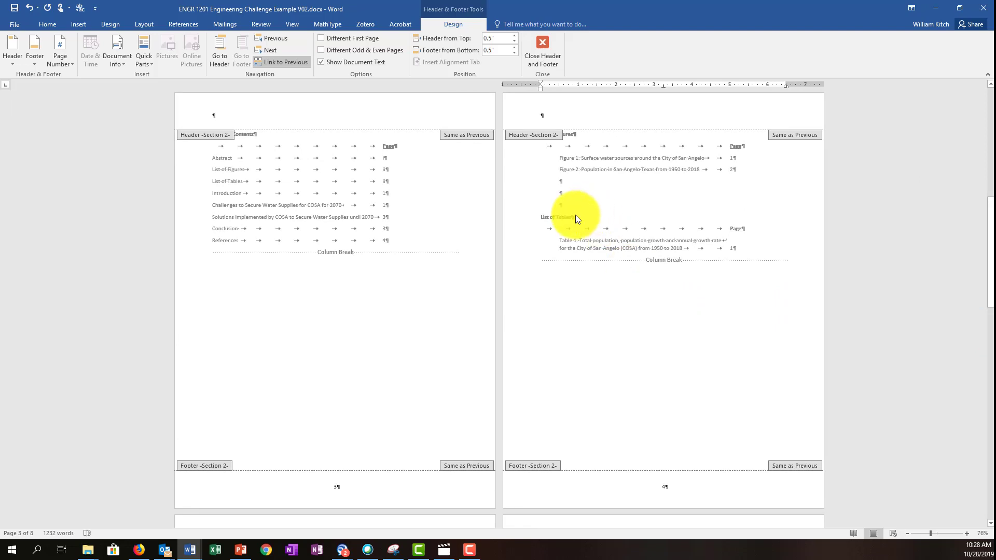
double_click(542, 265)
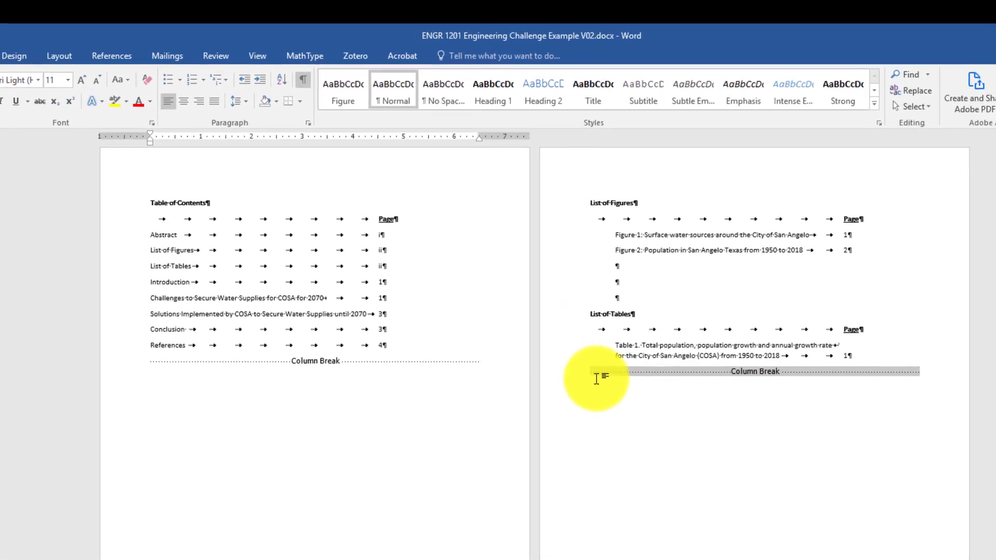
left_click(596, 378)
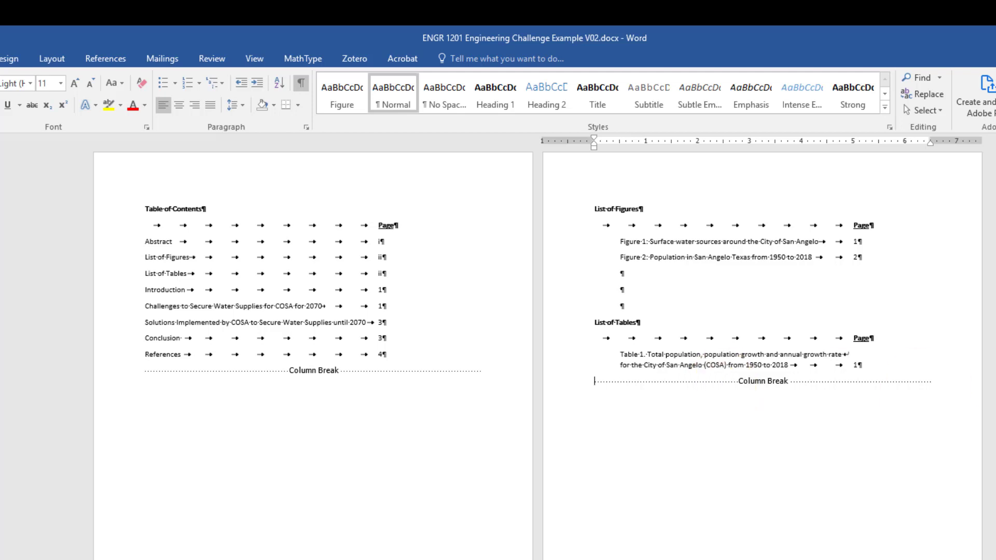
scroll(537, 321, "down", 5)
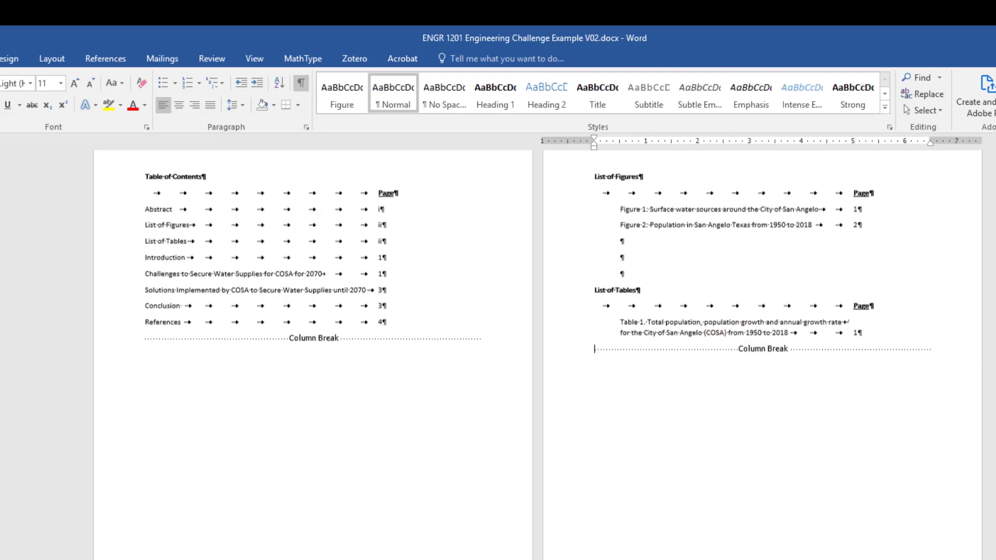
scroll(916, 405, "up", 5)
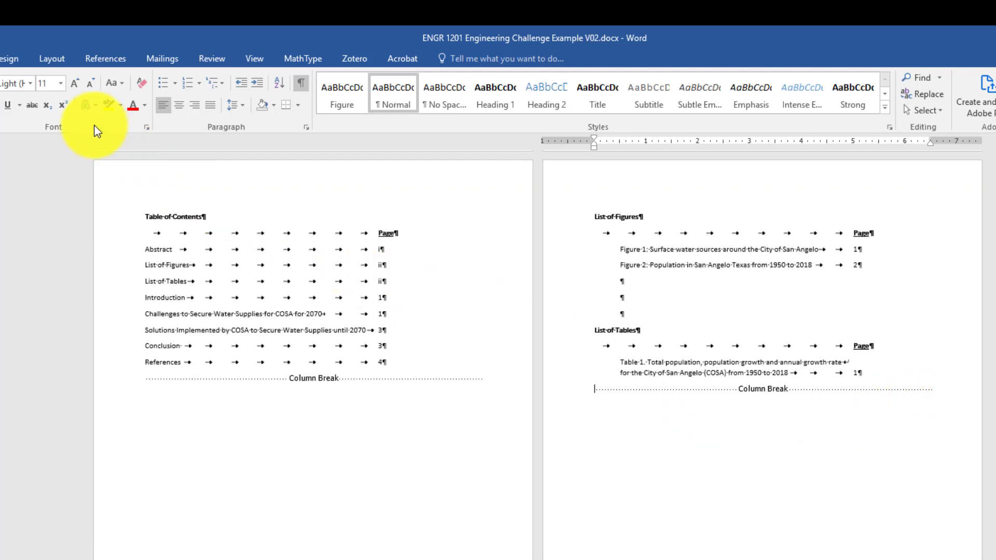
left_click(63, 59)
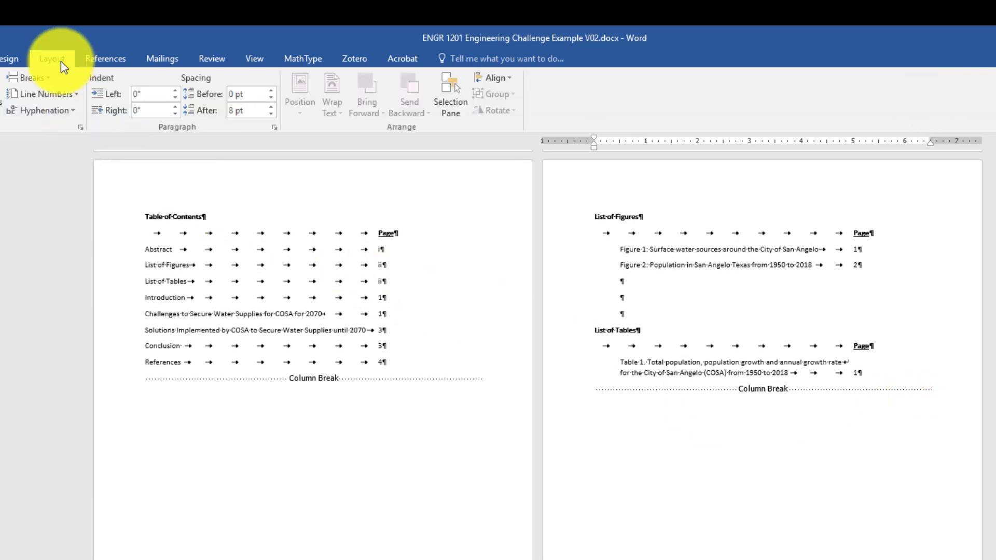
left_click(31, 77)
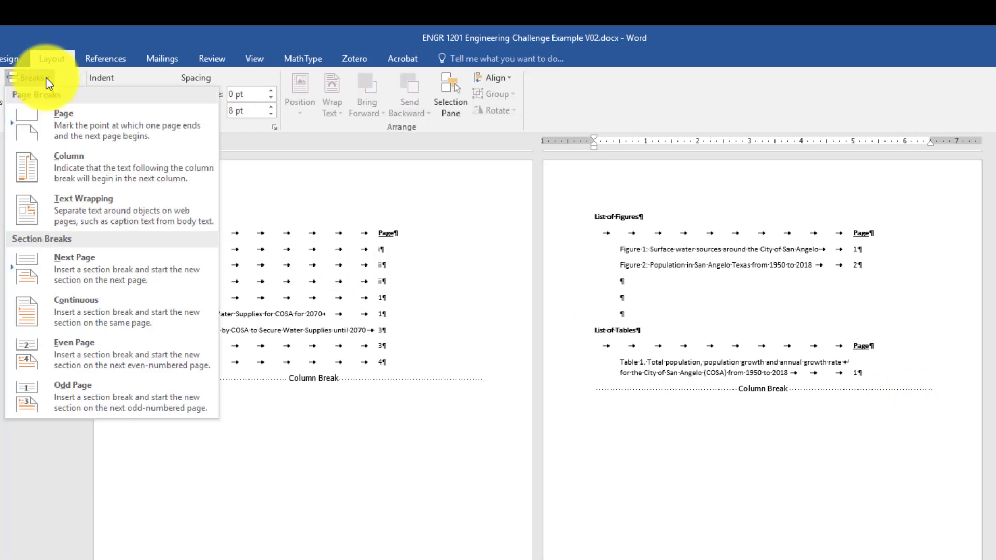
left_click(64, 266)
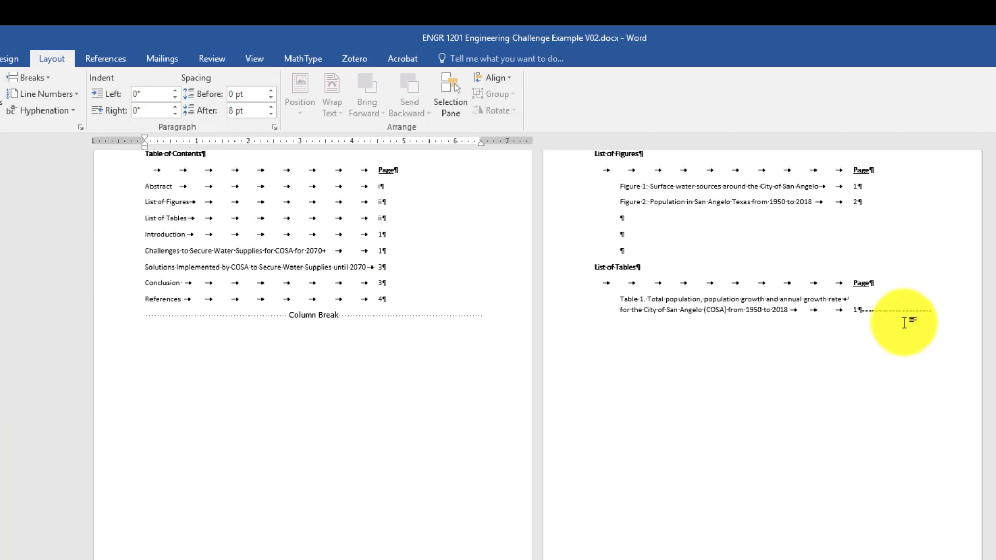
Delete the leftover column break before the Introduction so the heading starts at the beginning of the new section
scroll(897, 326, "down", 3)
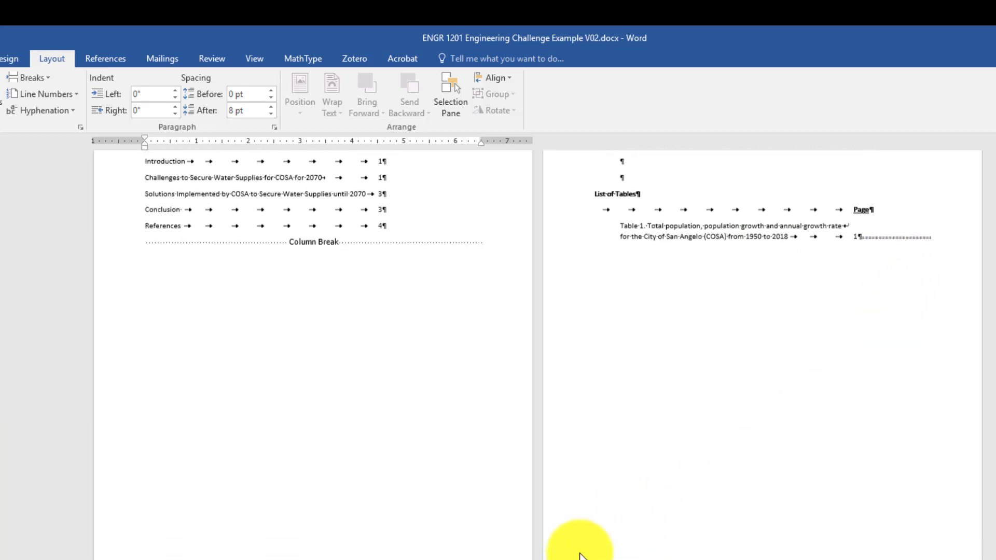
scroll(579, 556, "down", 15)
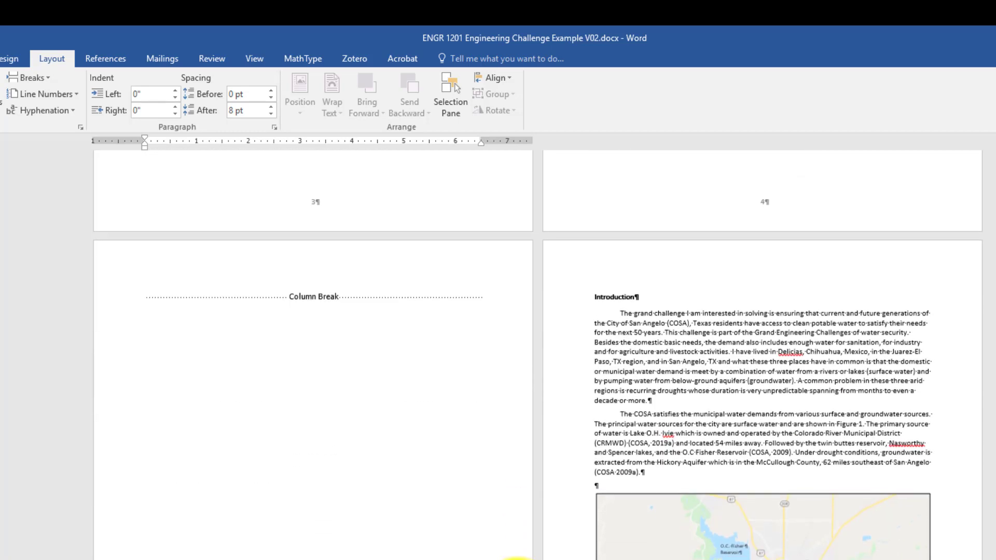
scroll(388, 457, "down", 2)
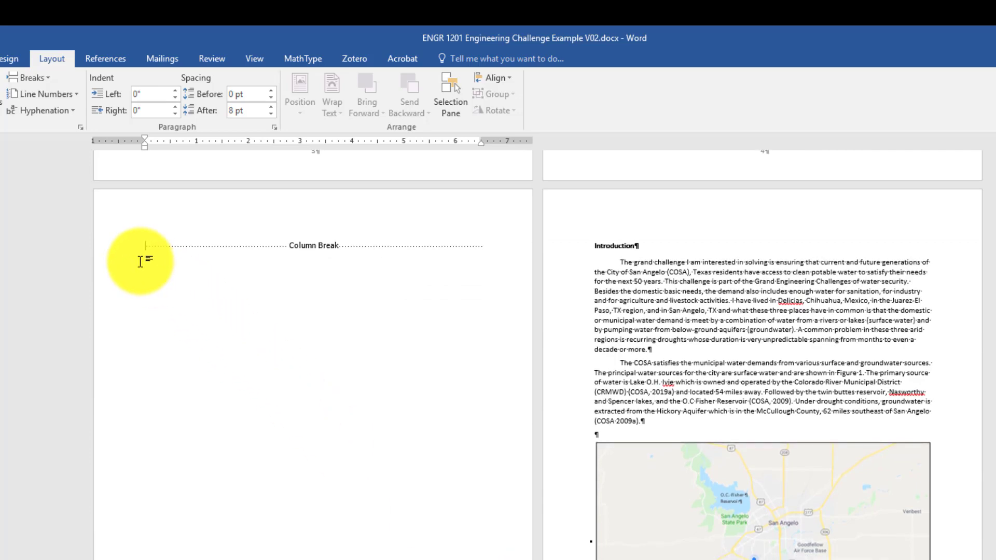
key("Delete")
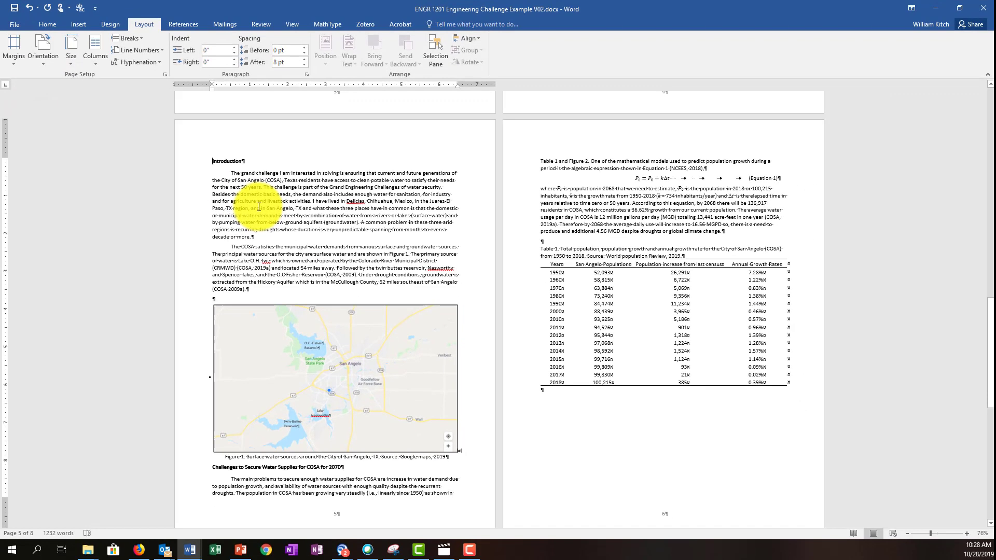
Open the Introduction page's footer and check the section labels and Same as Previous links across the report's headers and footers
left_click(362, 514)
double_click(362, 510)
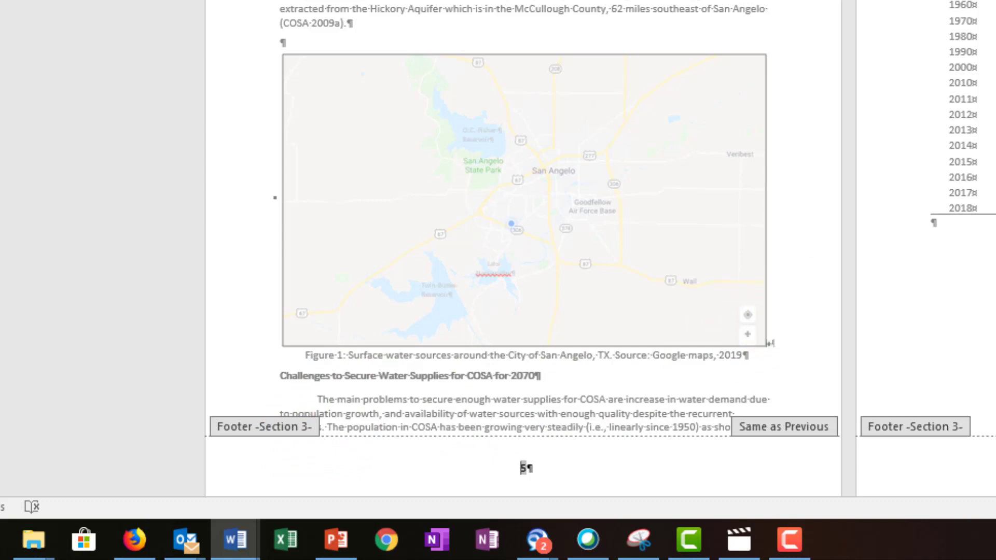
mouse_move(995, 114)
left_mouse_down()
mouse_move(995, 0)
mouse_move(991, 127)
left_mouse_up()
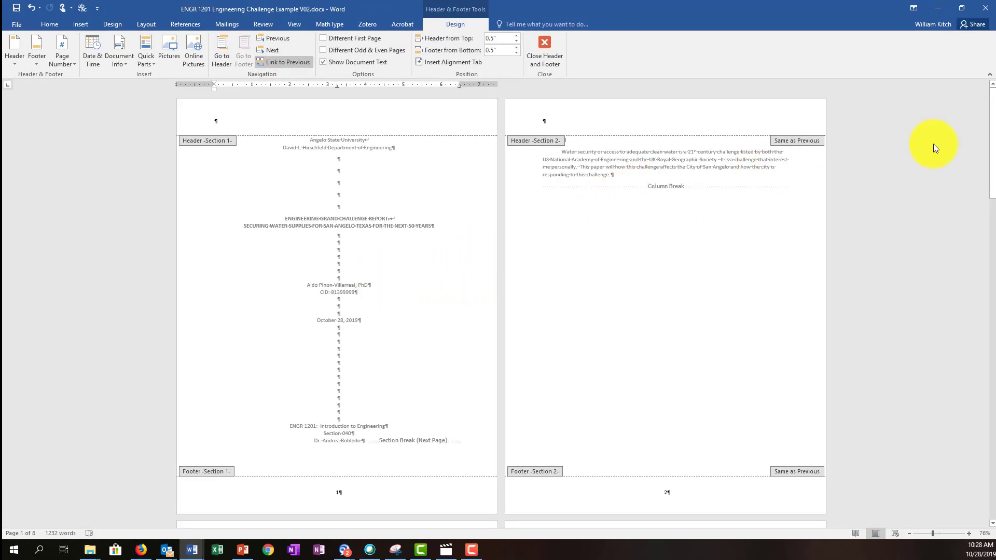
left_click_drag(991, 135, 972, 334)
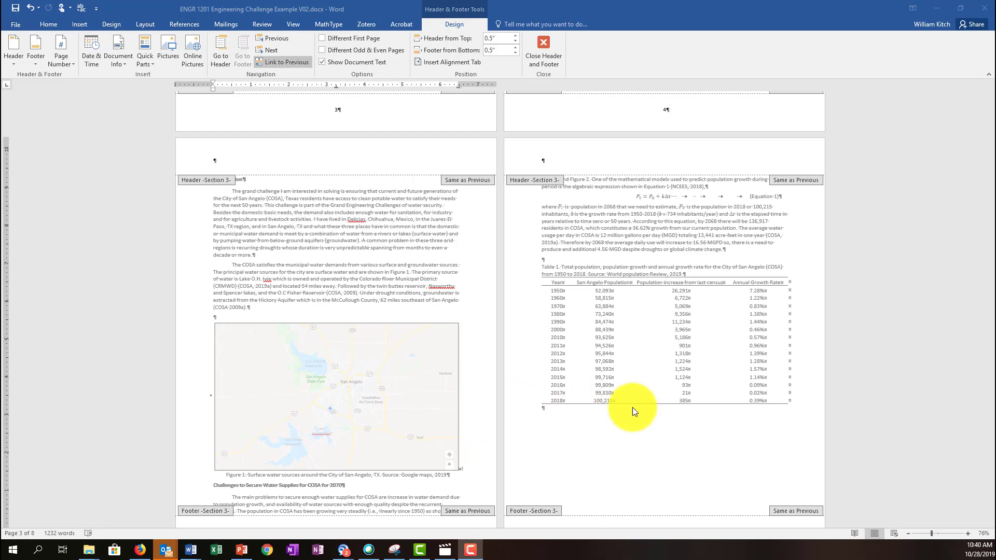
scroll(640, 409, "up", 10)
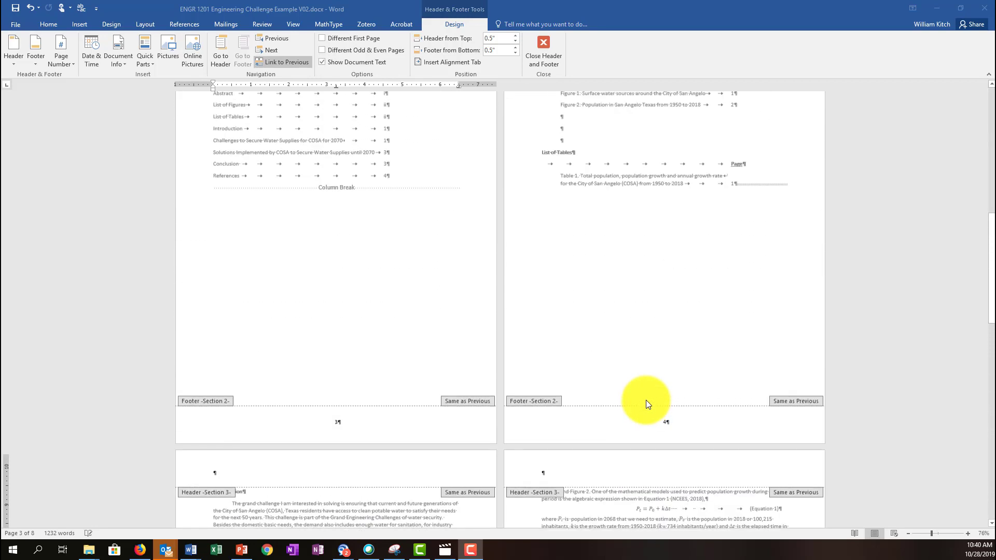
Try deleting the page number from the cover page's Section 1 footer while Section 2 is still linked to it
scroll(646, 398, "up", 8)
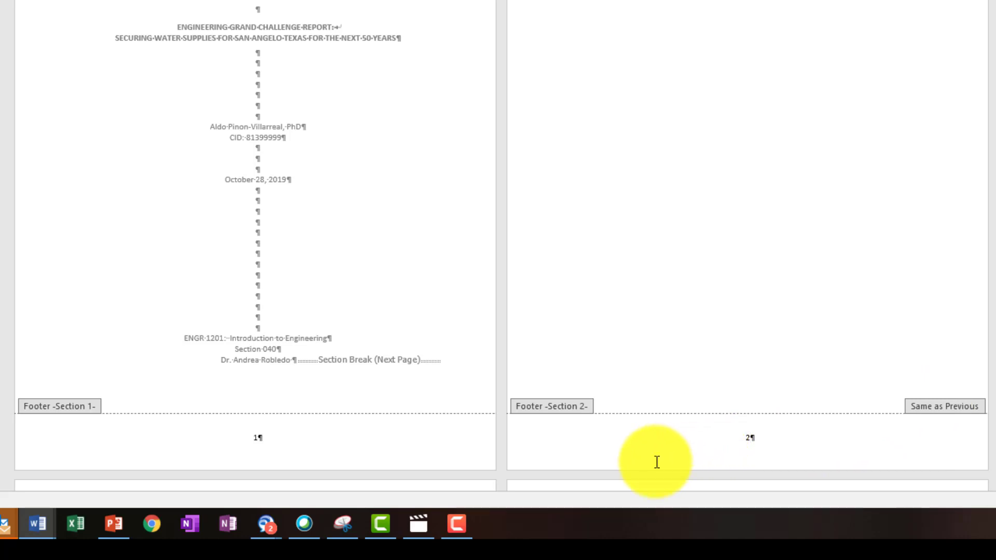
left_click(227, 440)
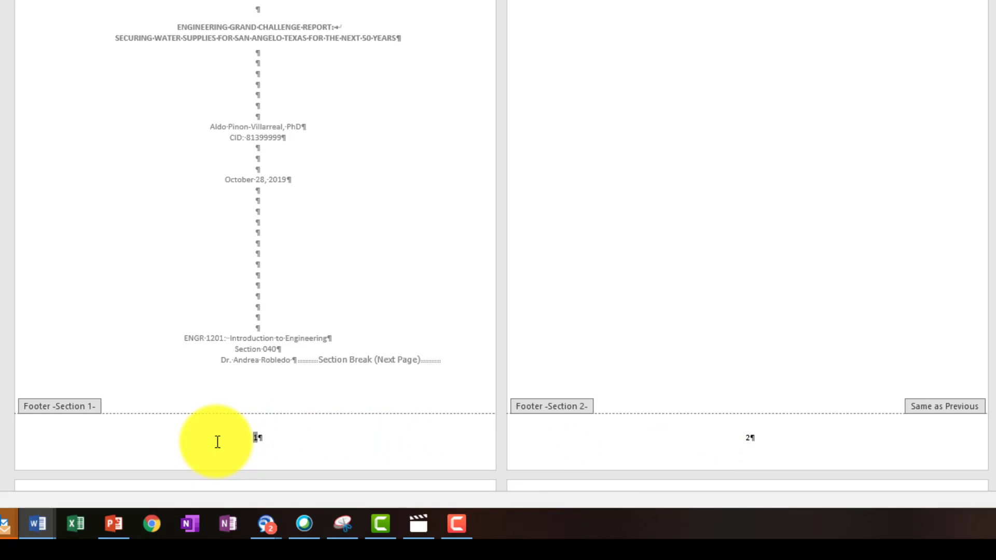
left_click(56, 447)
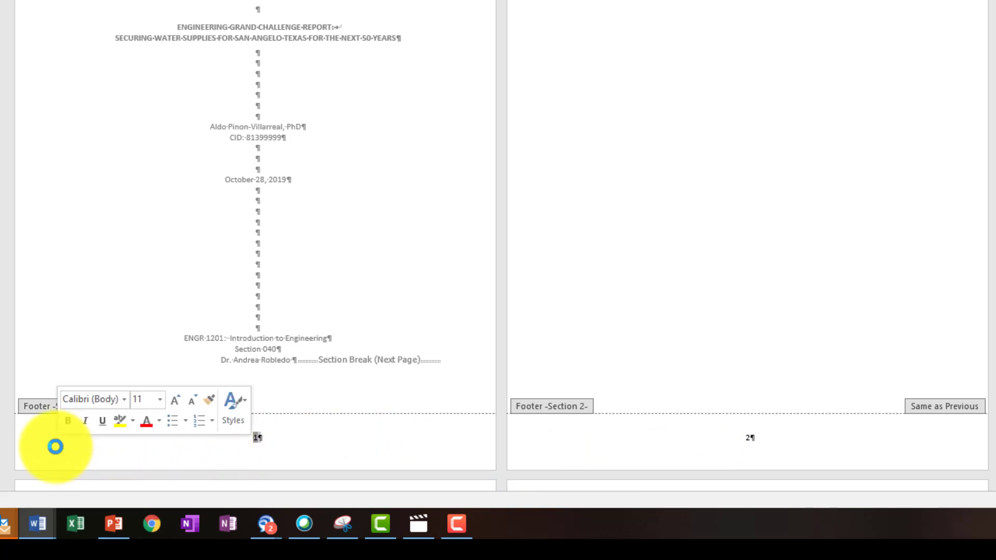
key("Delete")
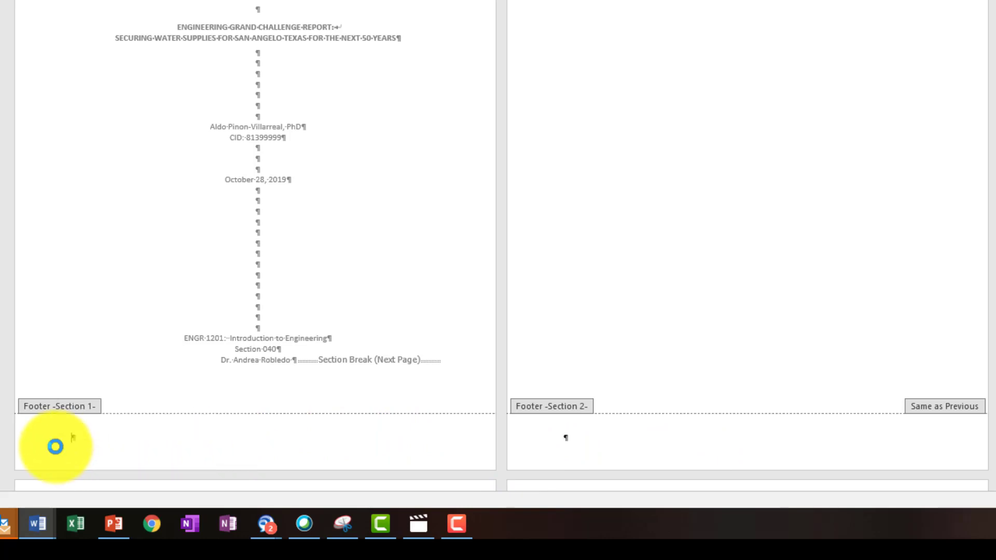
Restore the centered page number in the linked Section 1 and Section 2 footers
left_click(809, 440)
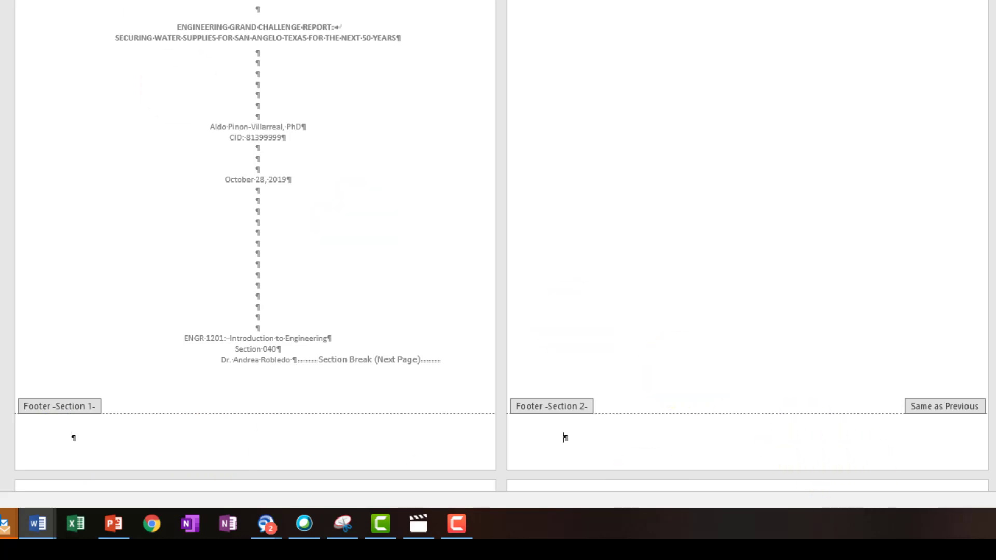
key("ctrl+e")
key("alt+shift+p")
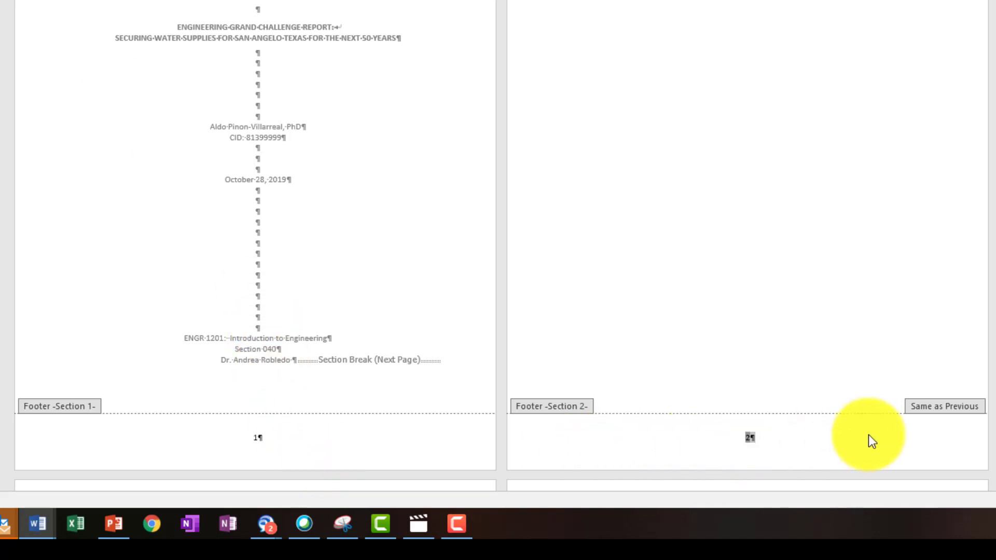
Unlink the Section 2 footer from the previous section and delete the page number from the cover page's footer
left_click(794, 439)
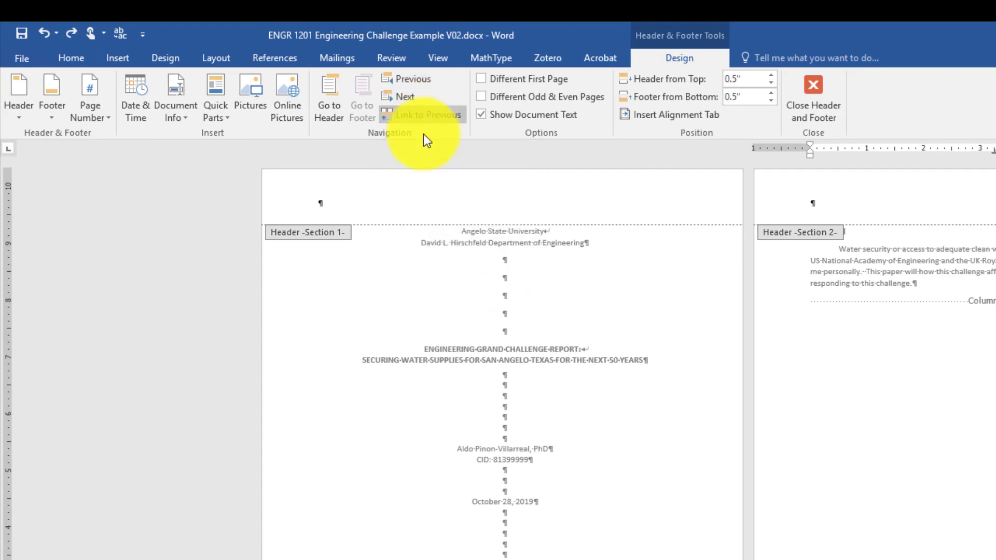
left_click(424, 114)
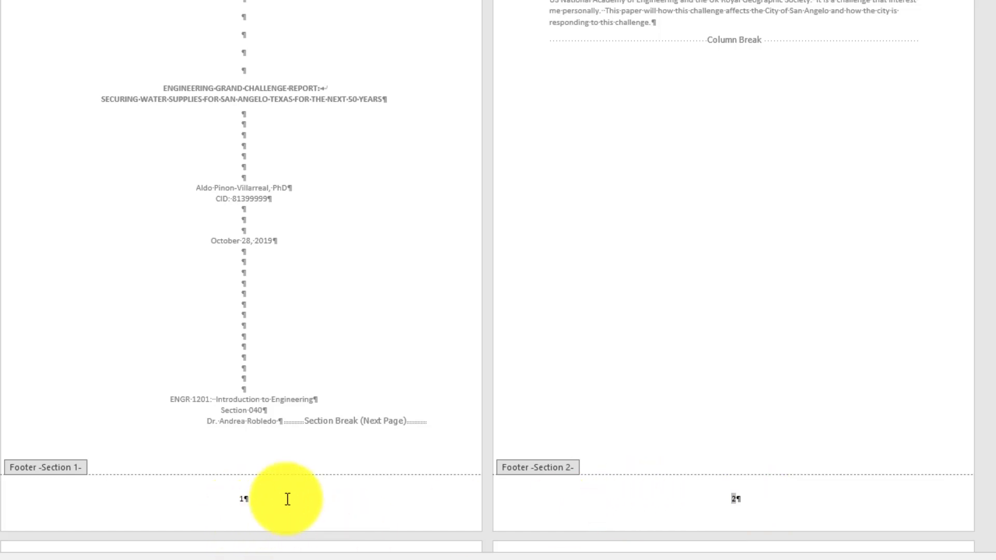
left_click(167, 498)
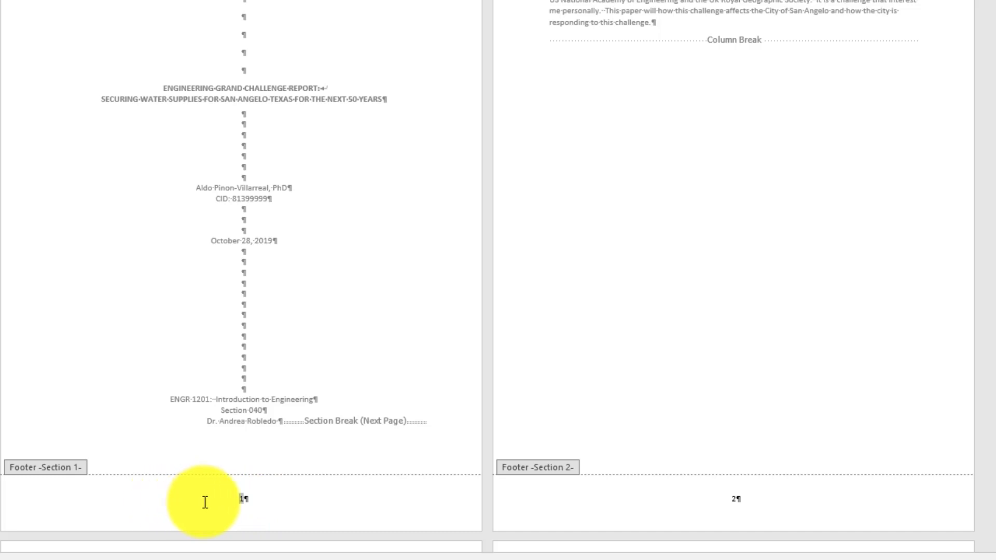
left_click_drag(213, 499, 285, 502)
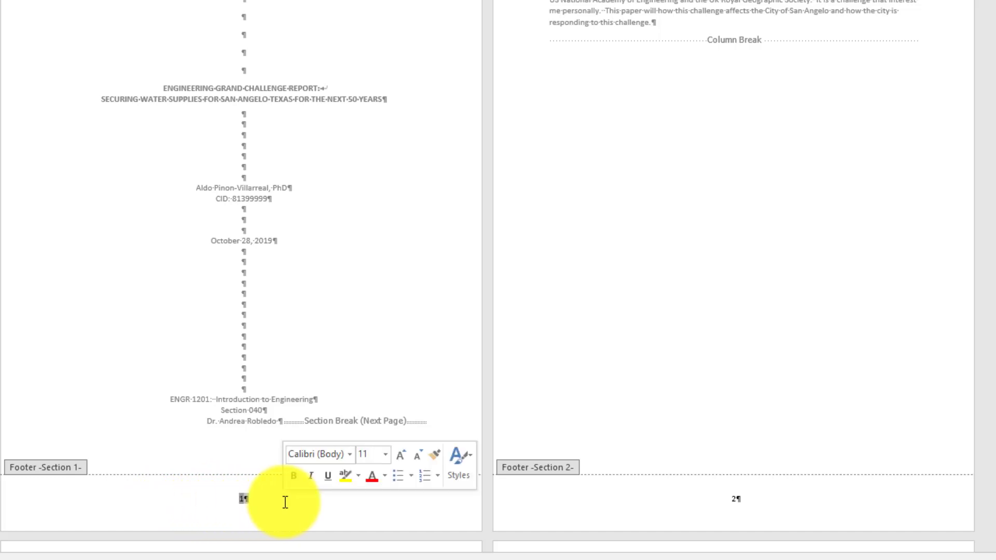
key("Delete")
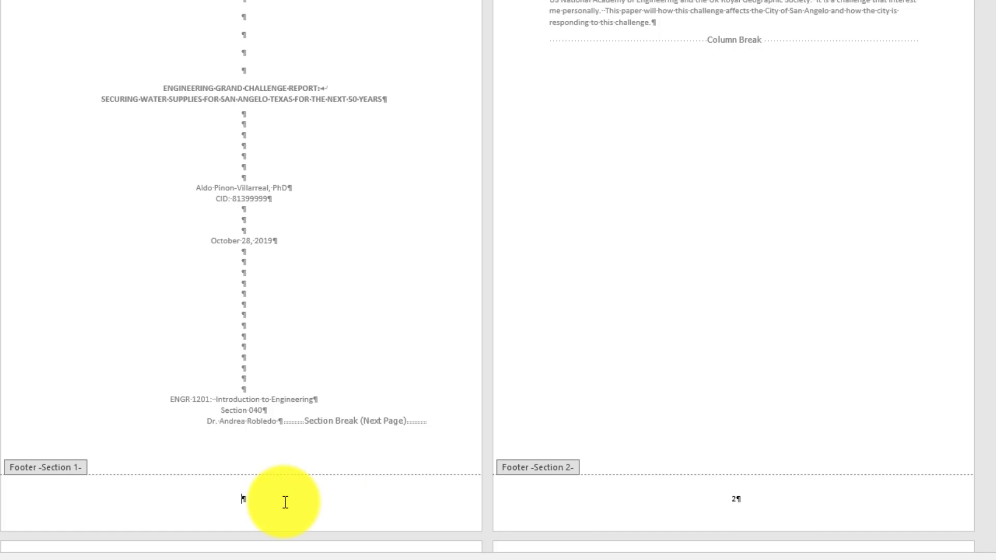
double_click(253, 380)
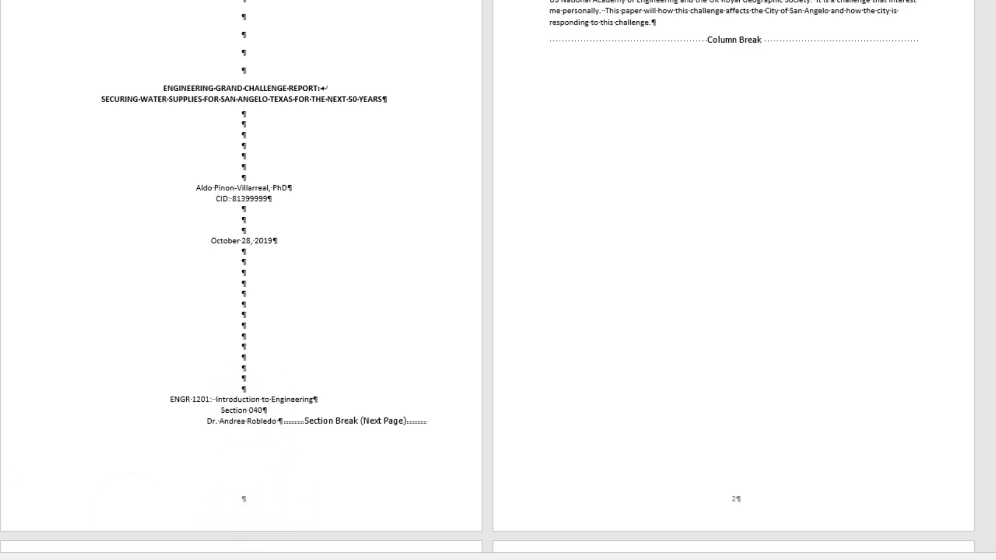
Format the Section 2 page numbers on the Abstract page as i, ii, iii, starting at i
left_click(785, 507)
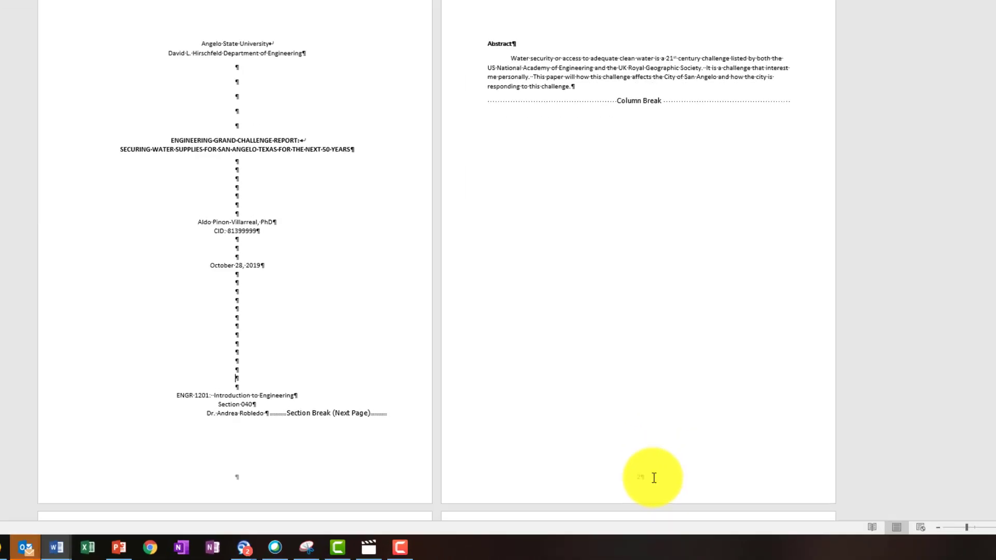
double_click(675, 493)
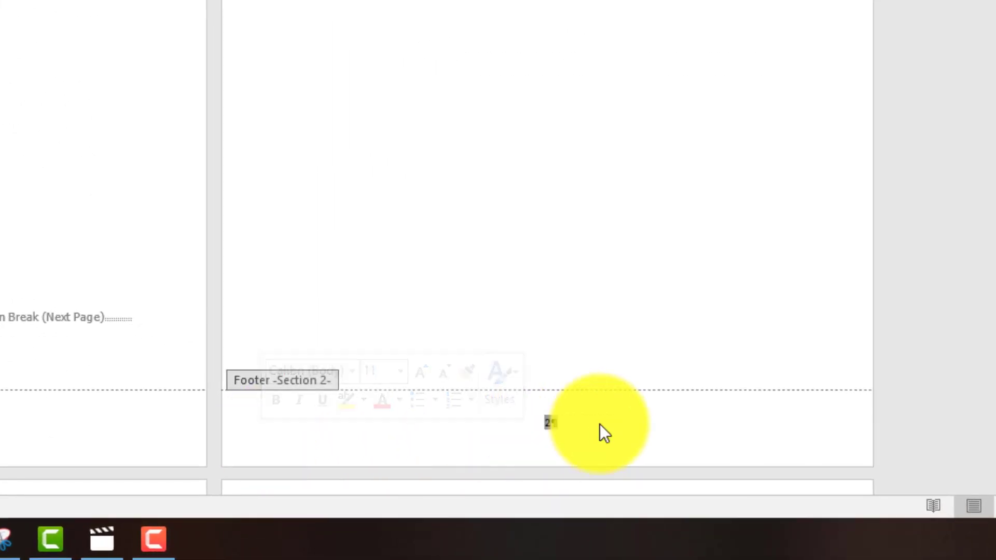
right_click(547, 423)
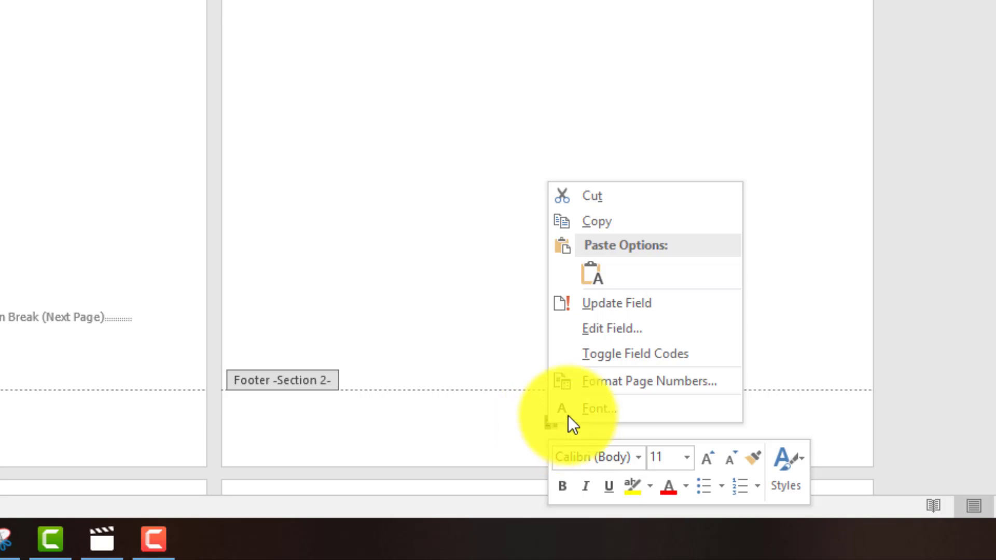
left_click(646, 383)
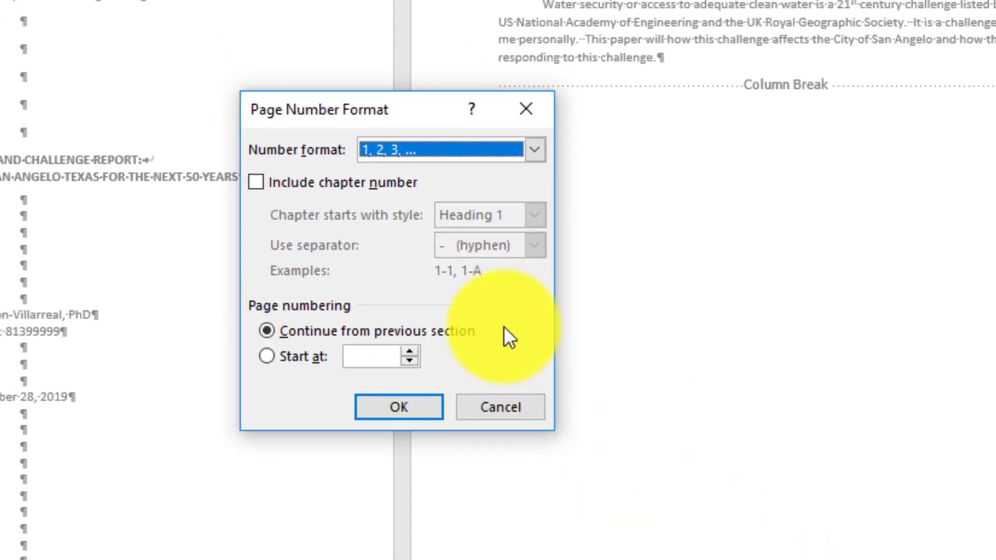
left_click(537, 150)
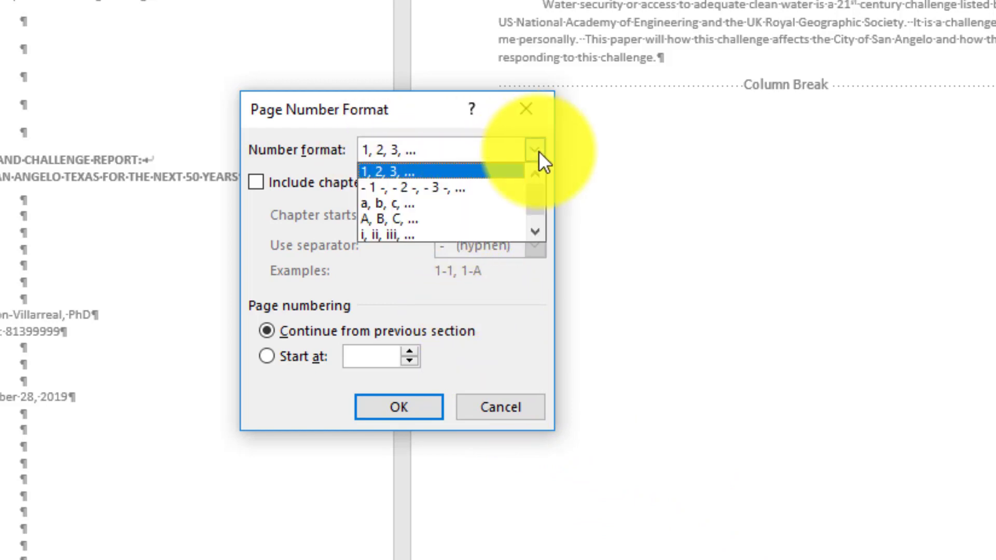
left_click(454, 228)
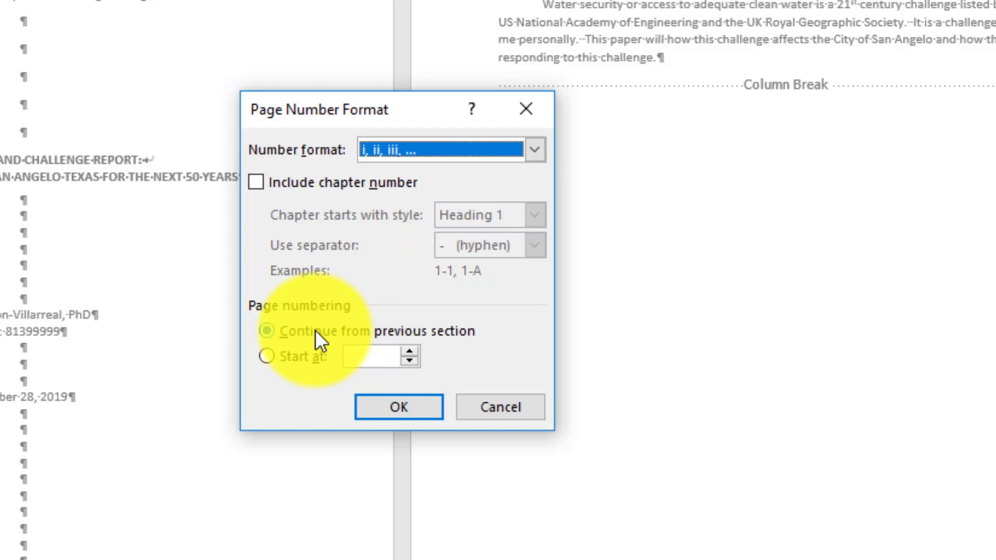
left_click(266, 356)
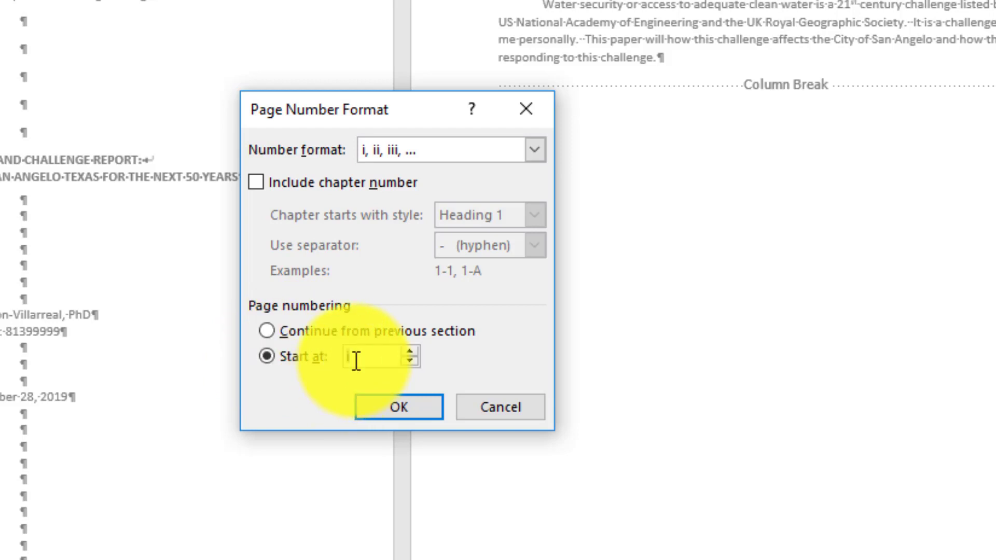
left_click(399, 408)
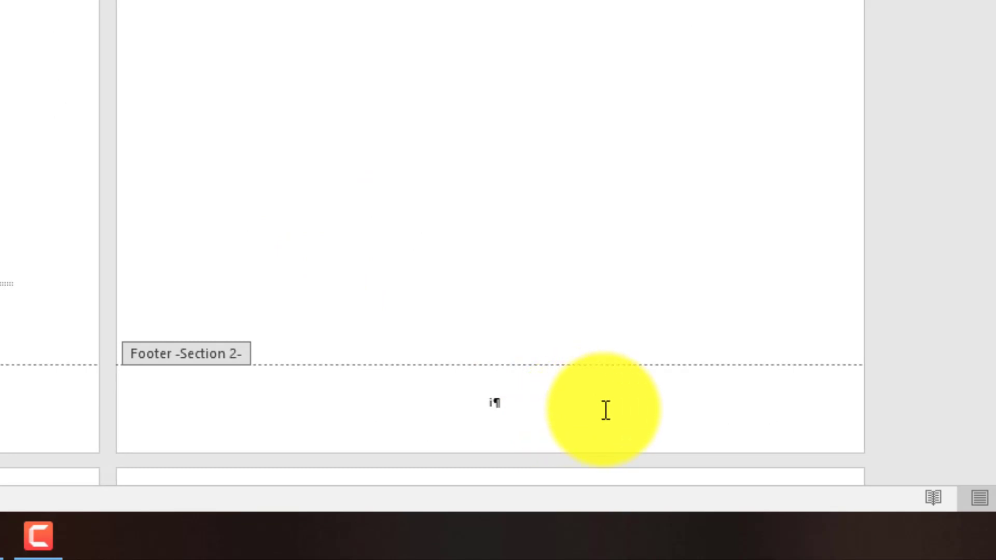
Set the Section 3 page numbering on the Introduction page to start at 1, and return to the document body
scroll(490, 244, "down", 5)
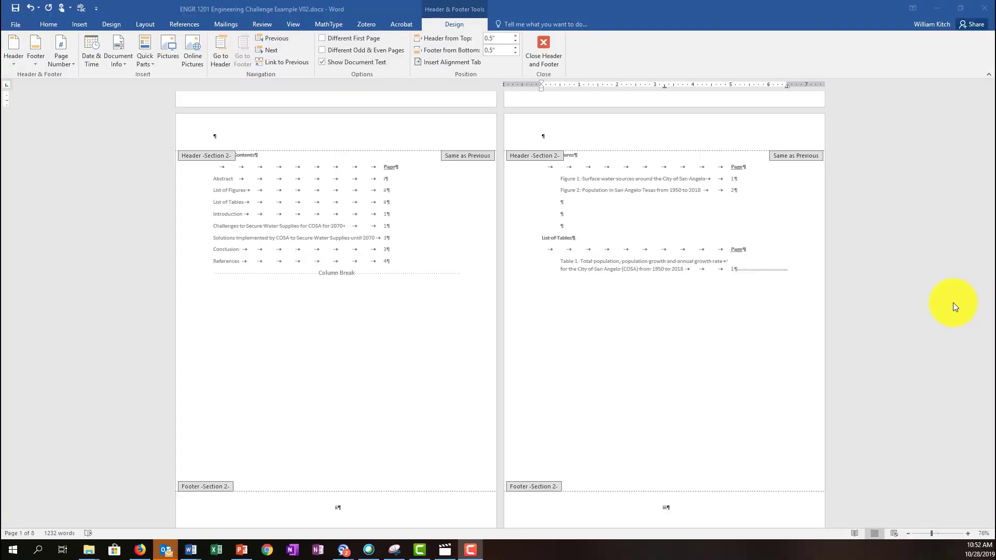
left_click_drag(990, 290, 991, 393)
left_click(378, 486)
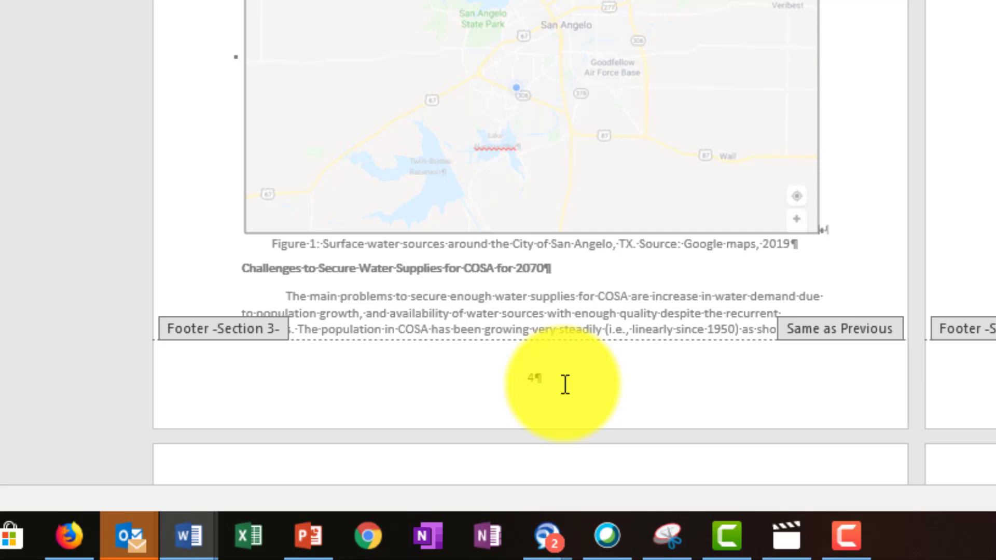
double_click(533, 376)
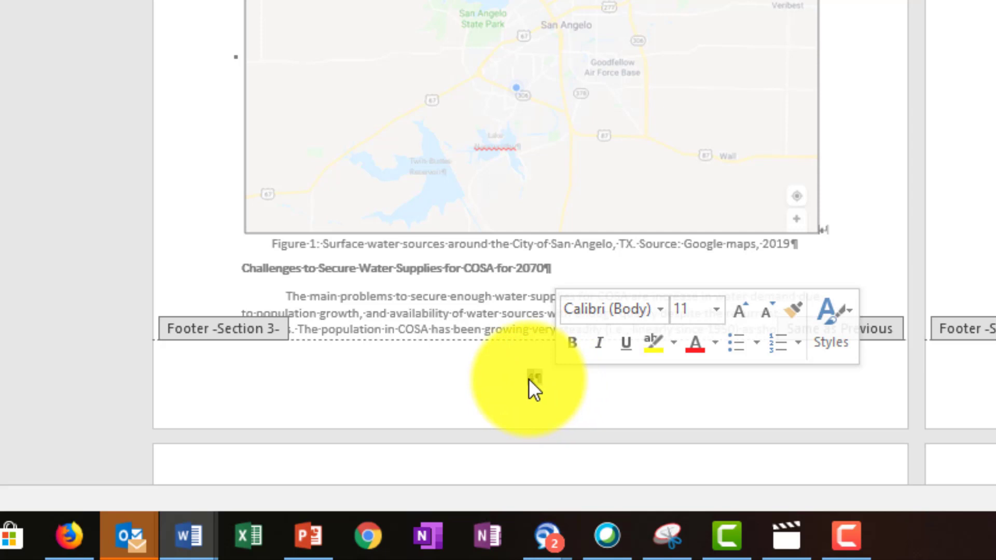
right_click(531, 378)
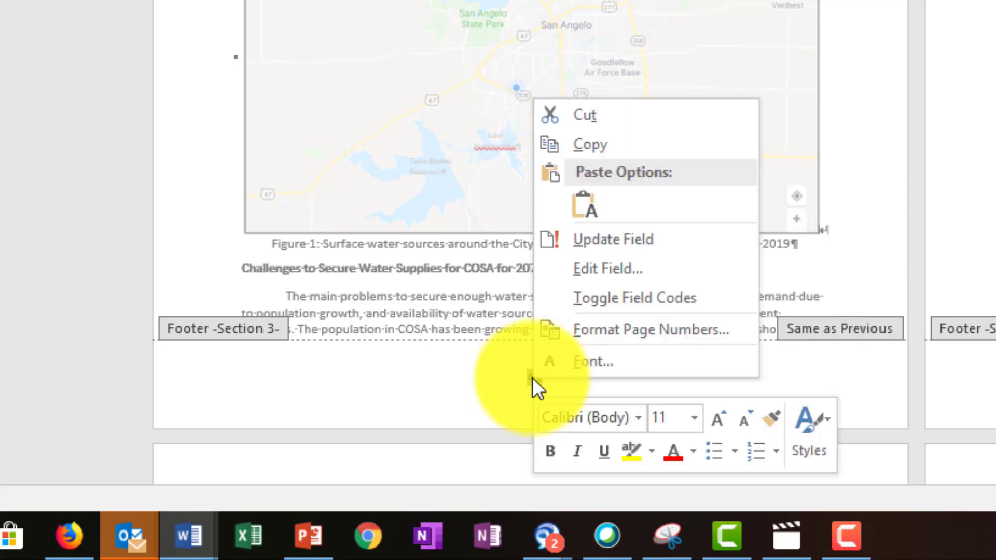
left_click(639, 331)
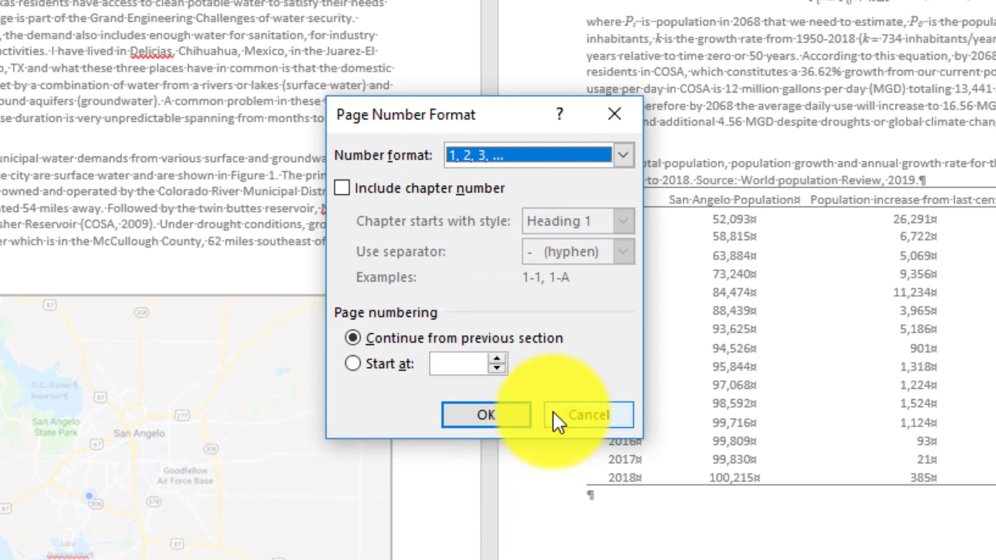
left_click(403, 359)
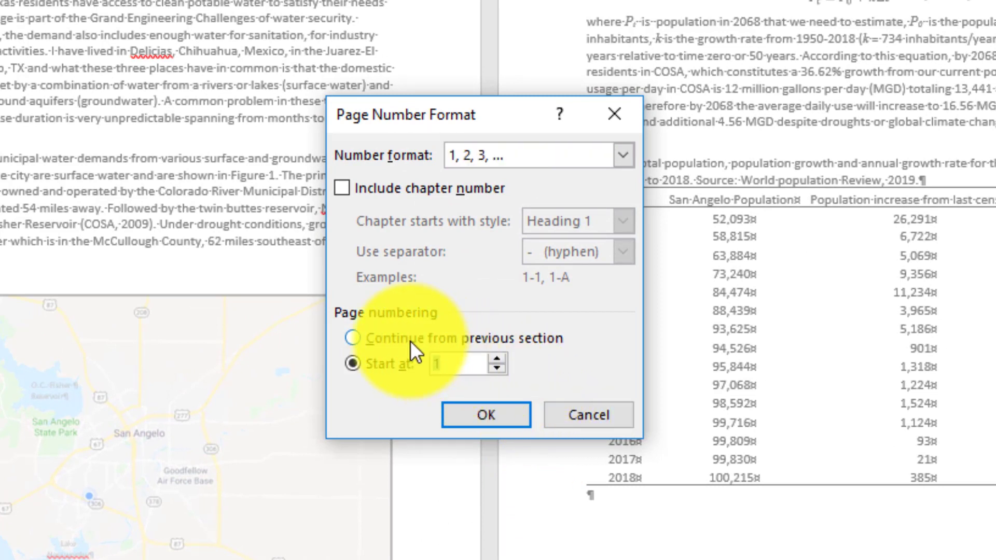
left_click(478, 414)
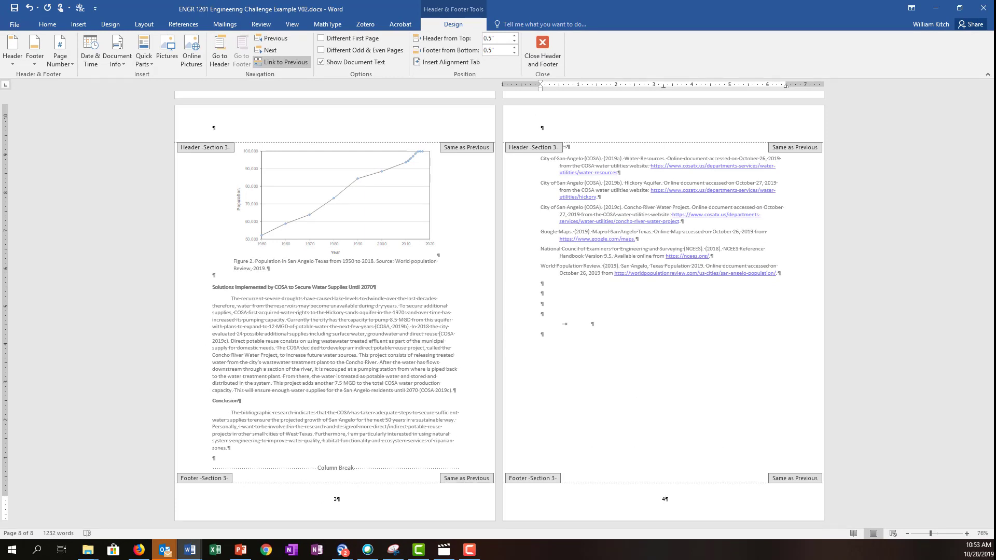
double_click(312, 367)
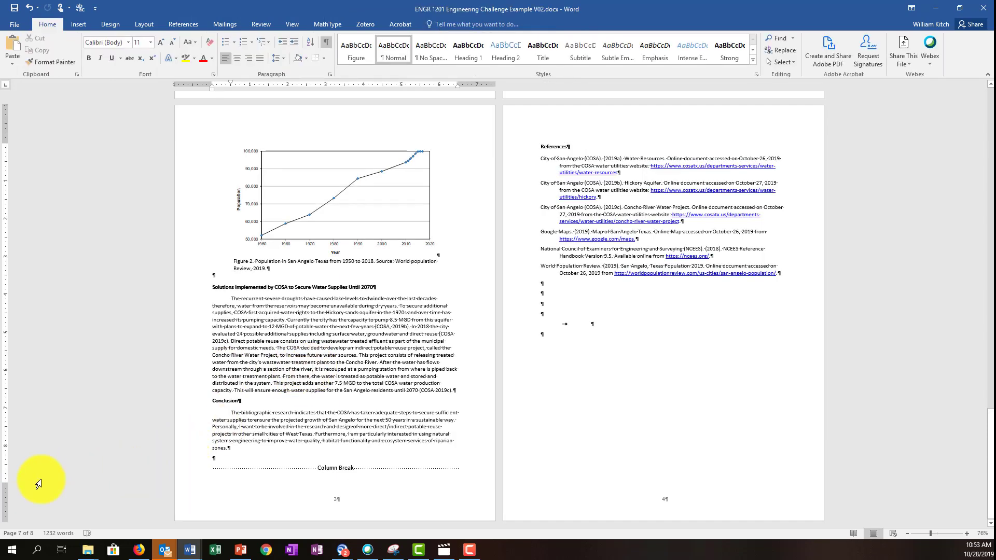